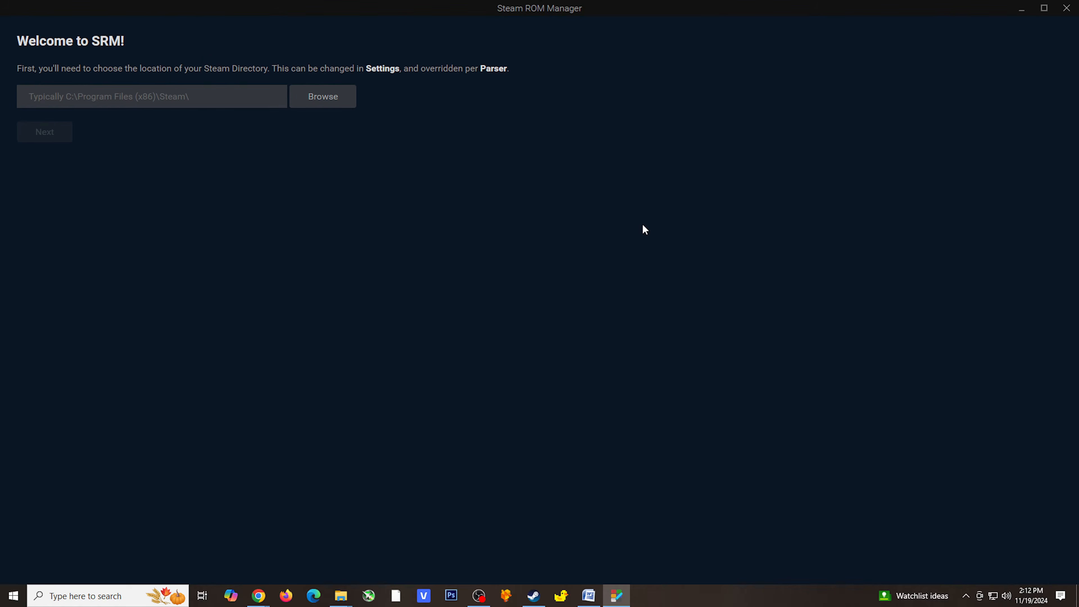
- Set the Steam directory to C:\Program Files (x86)\Steam and continue the setup
left_click(335, 105)
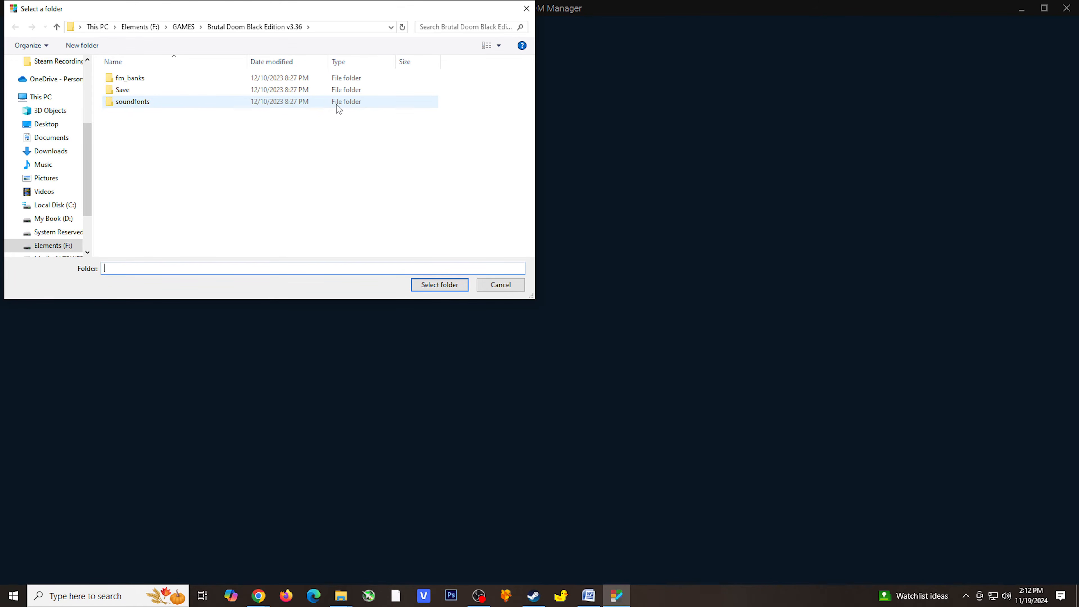
left_click(69, 208)
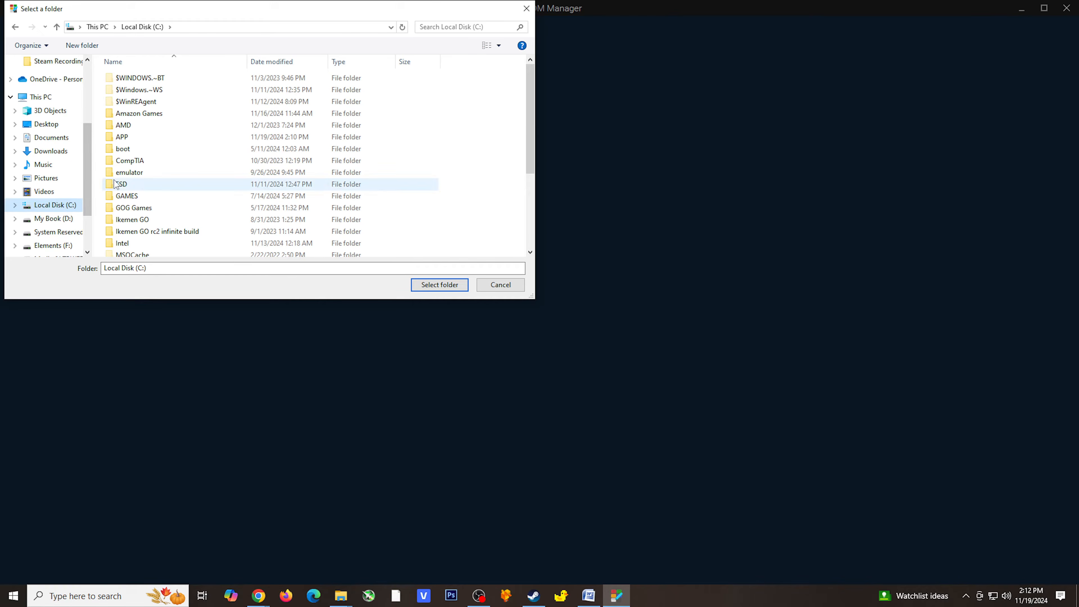
scroll(162, 173, "down", 3)
double_click(160, 169)
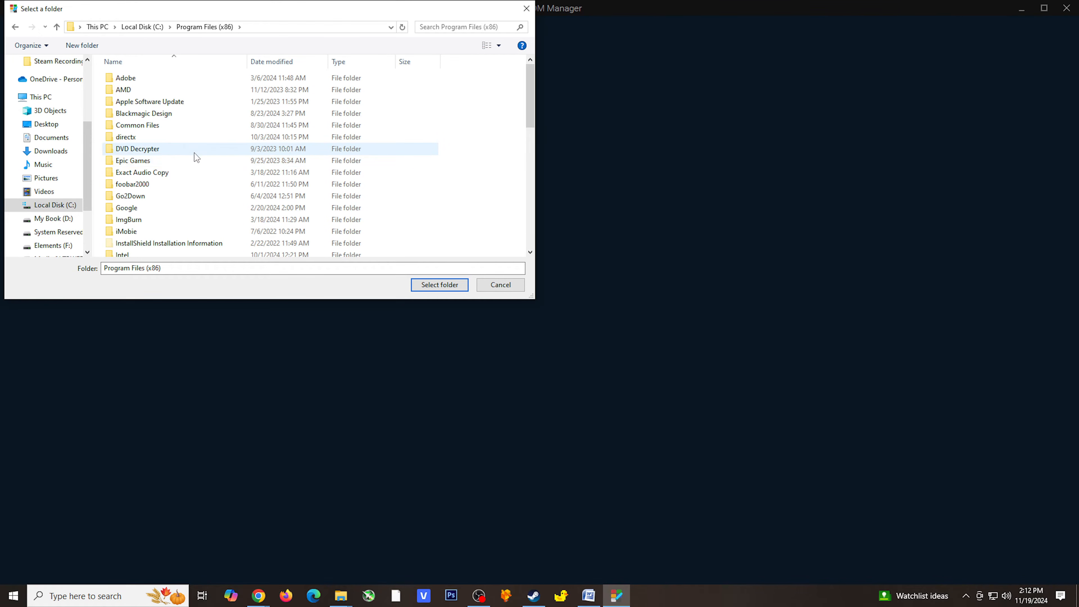
scroll(189, 161, "down", 3)
scroll(187, 162, "down", 5)
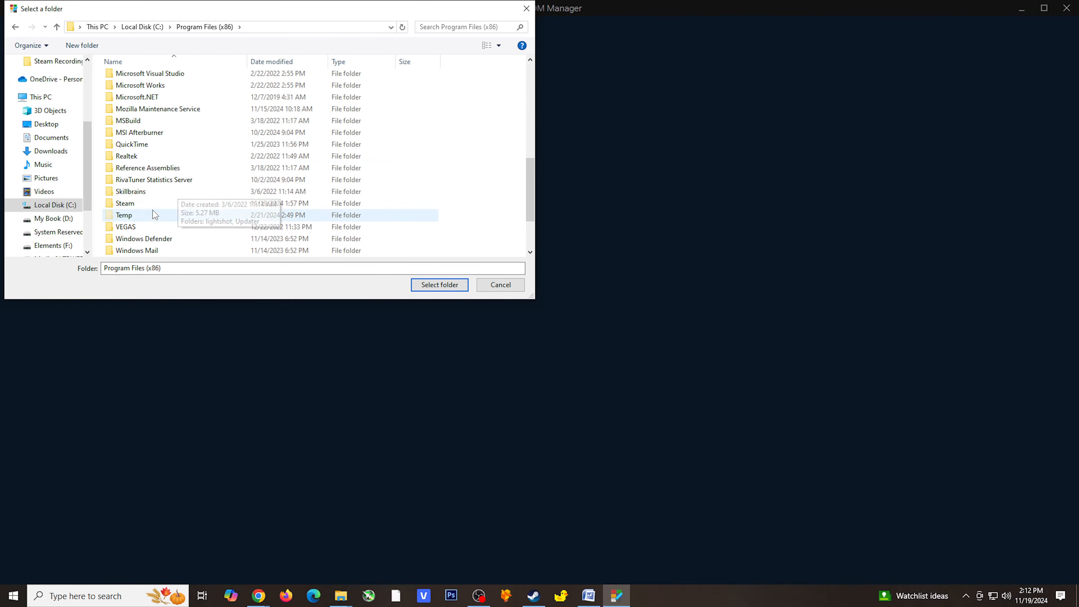
left_click(142, 204)
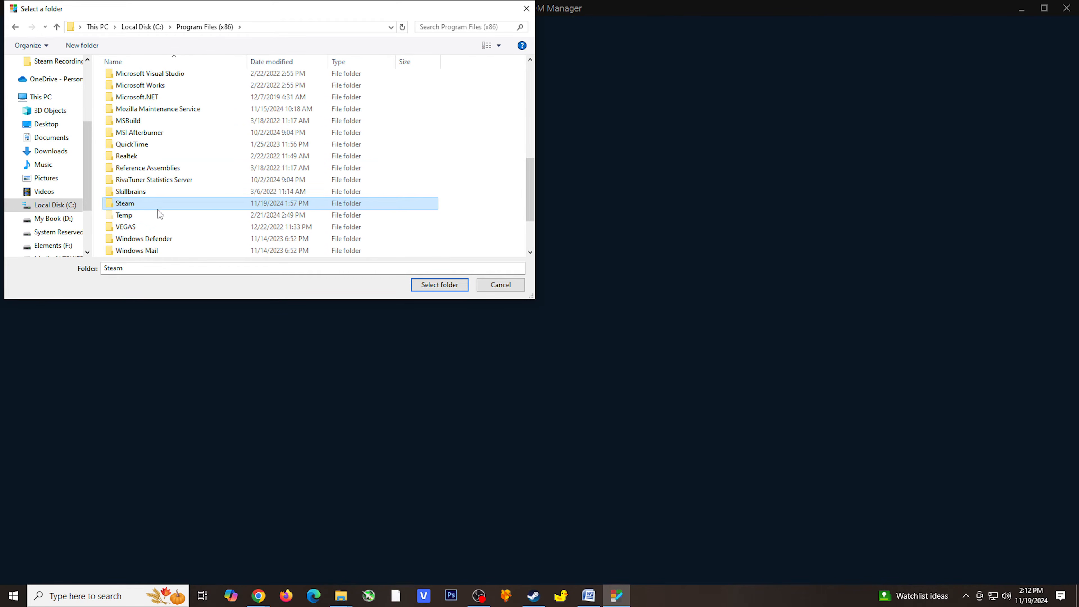
left_click(441, 287)
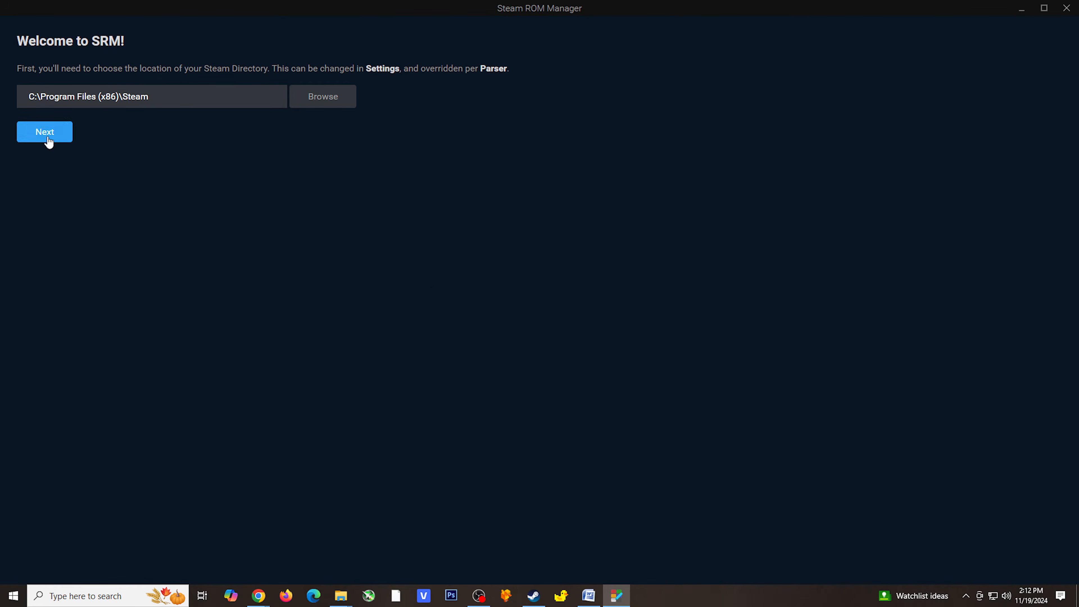
left_click(46, 136)
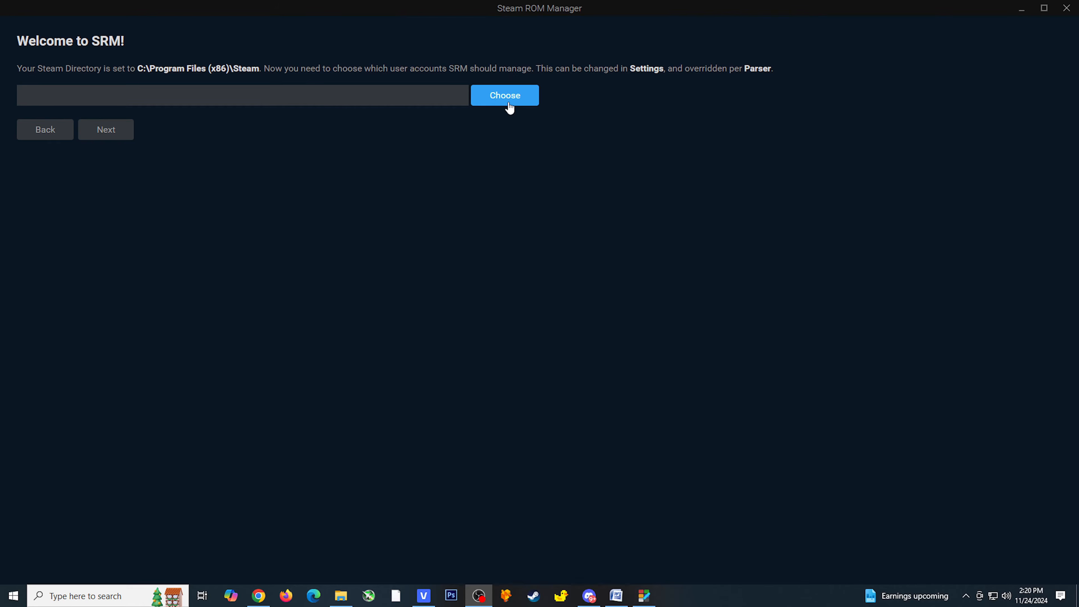
- Choose the listed Steam user account for SRM to manage, save the choice and finish the welcome setup
left_click(509, 107)
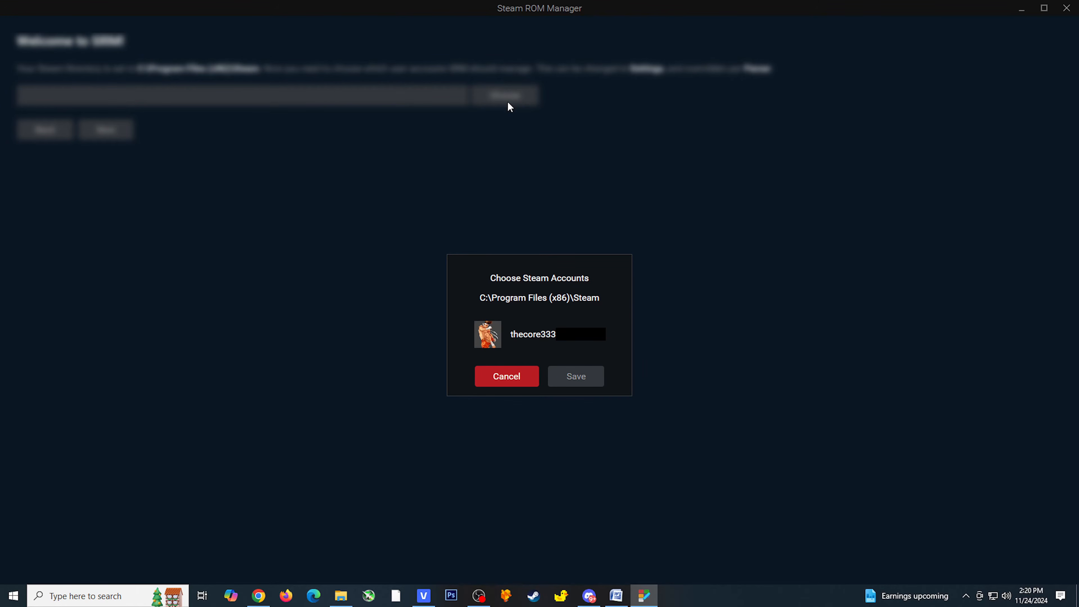
left_click(524, 338)
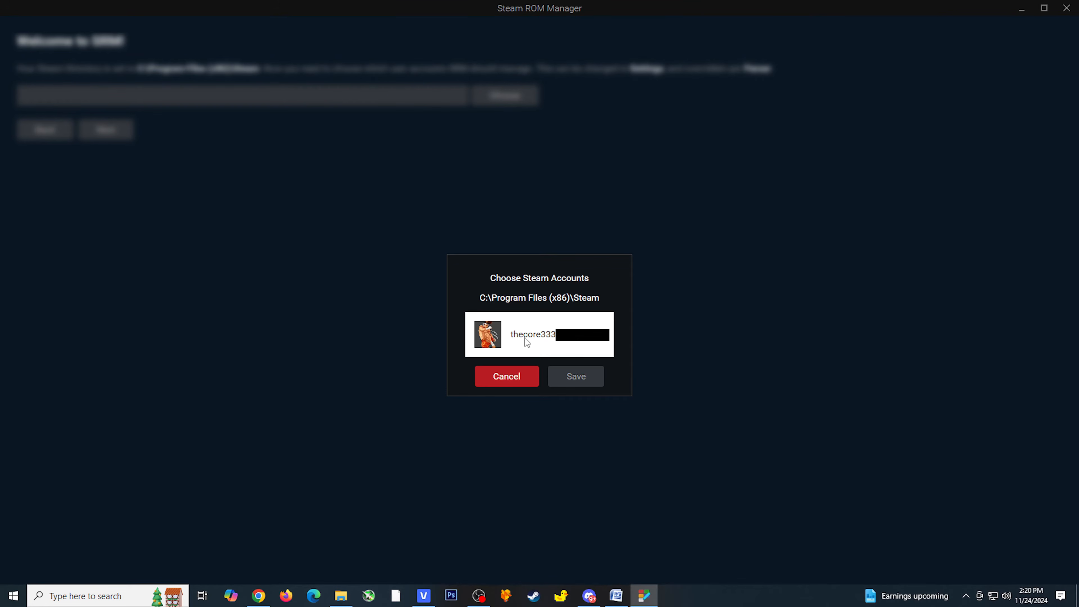
left_click(581, 382)
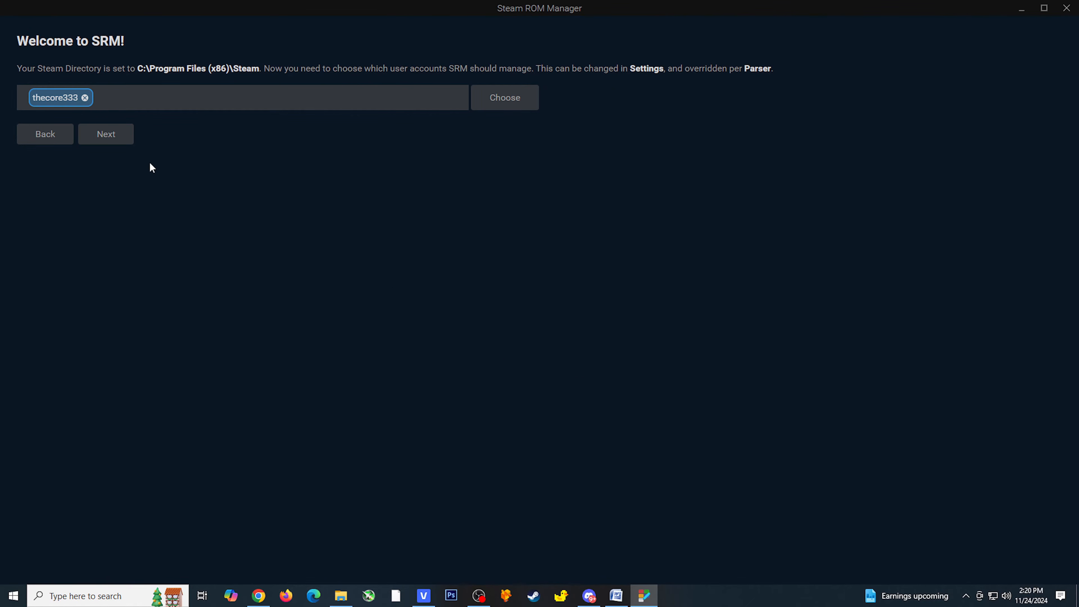
left_click(120, 141)
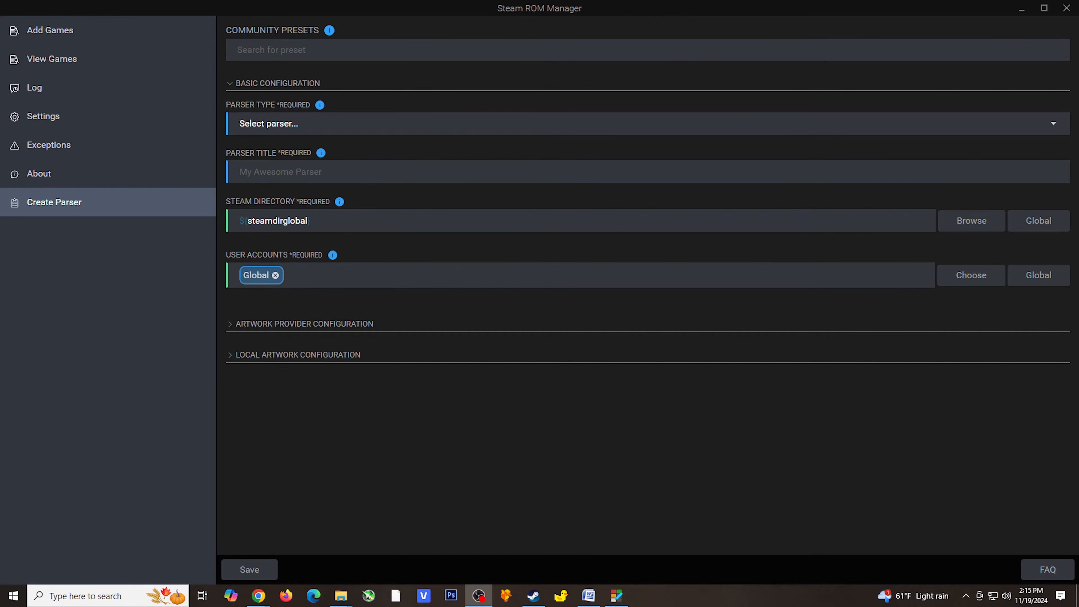
- Read the Community Presets help and the FAQ for parser configuration, then close the documentation
left_click(330, 31)
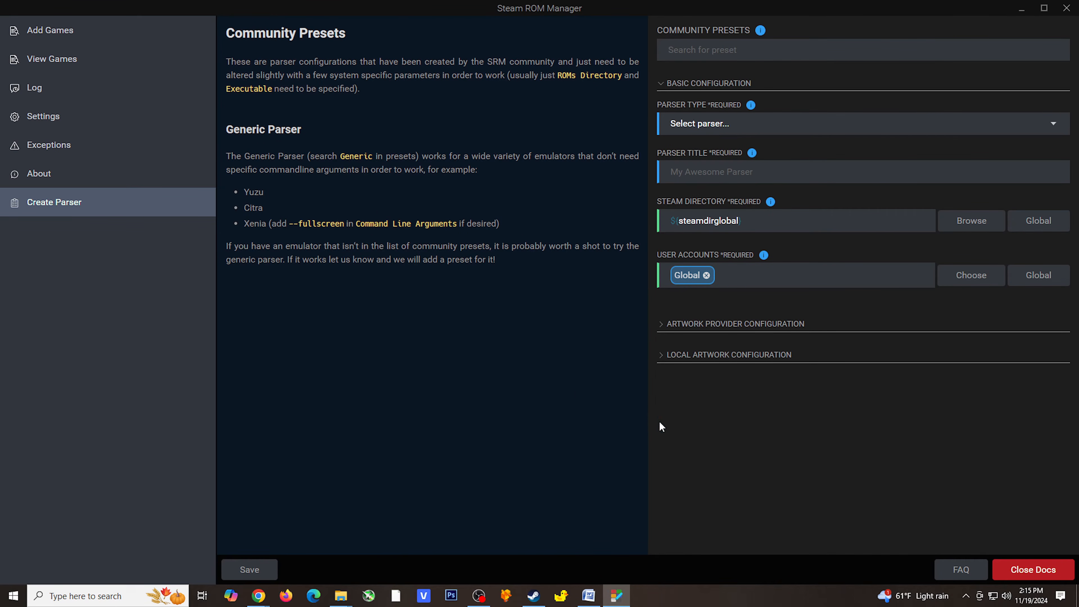
left_click(953, 574)
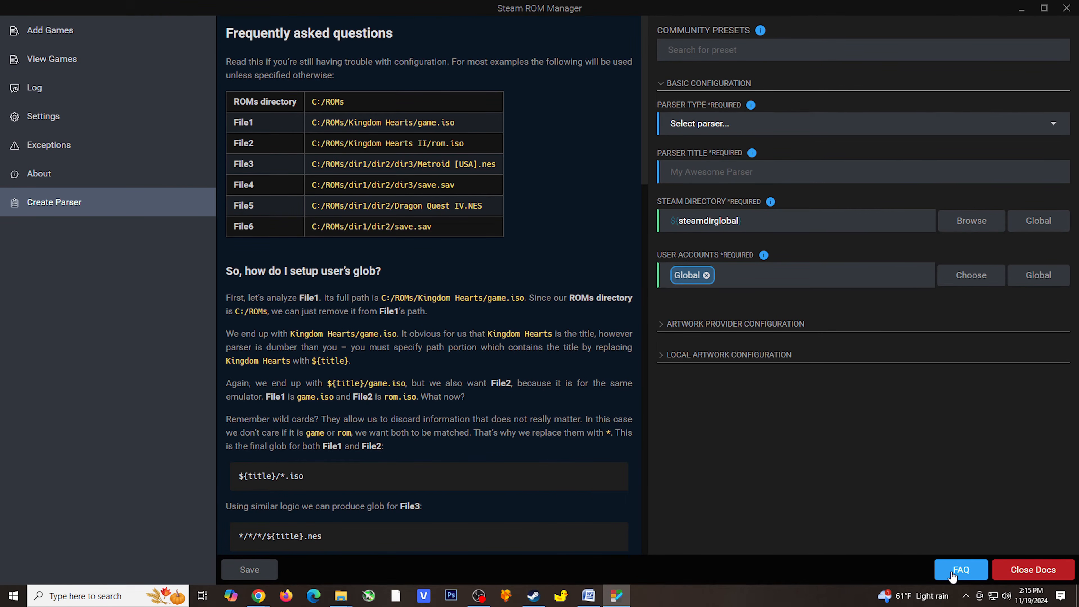
left_click(1041, 573)
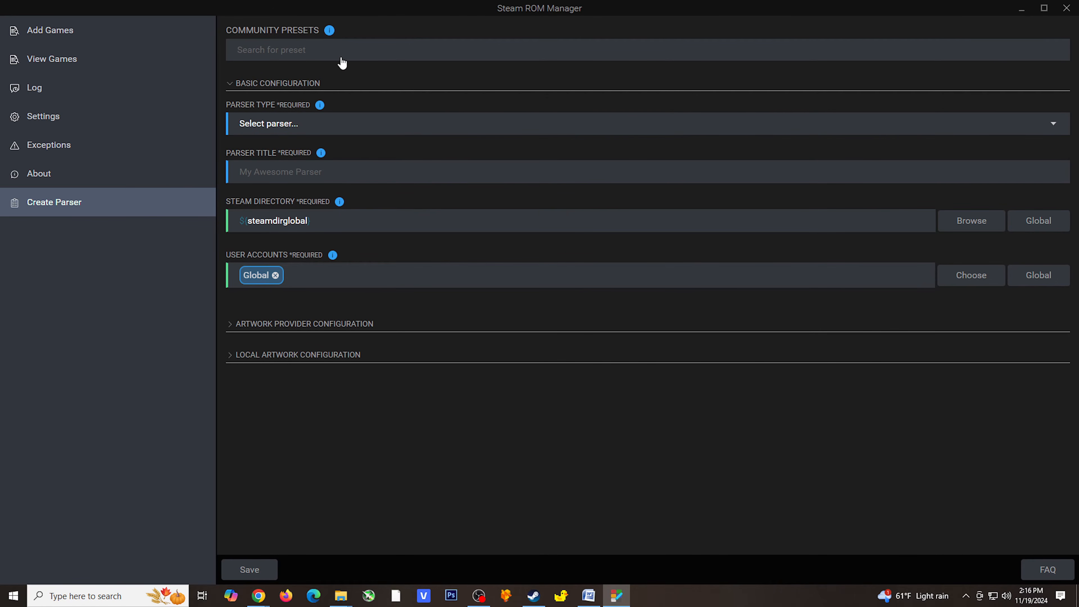
- Load the "Microsoft Xbox 360 - Xenia" community preset into the new parser
left_click(303, 62)
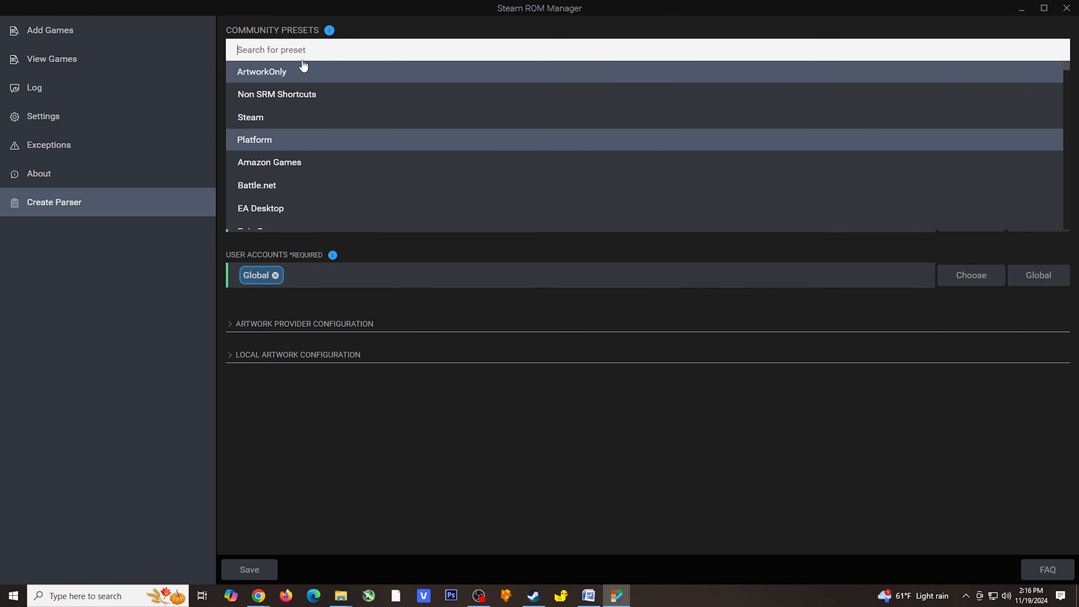
scroll(297, 121, "down", 1)
scroll(296, 121, "down", 10)
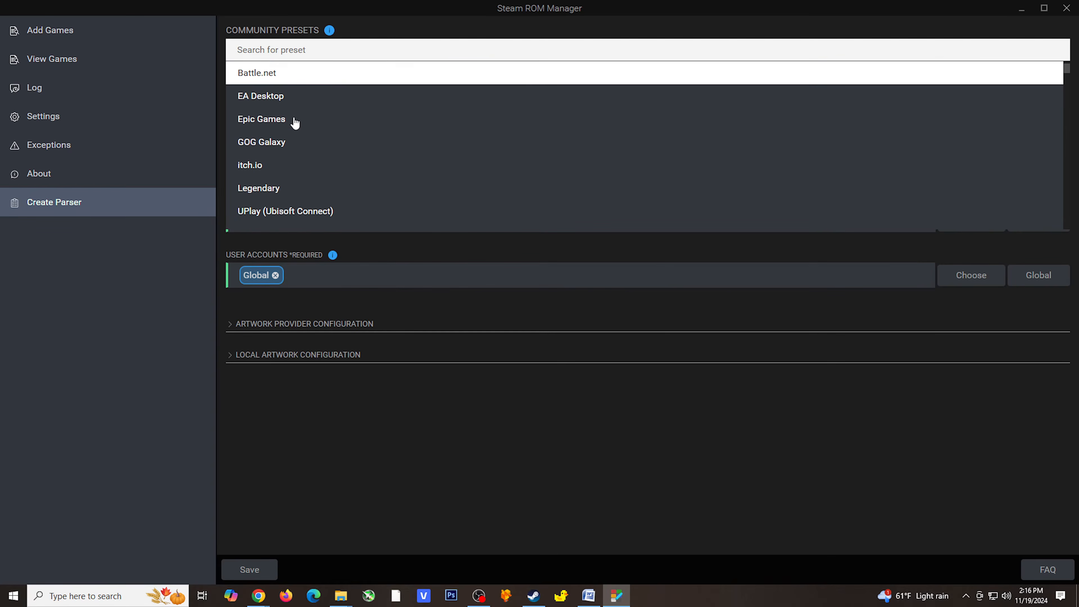
scroll(395, 159, "down", 1)
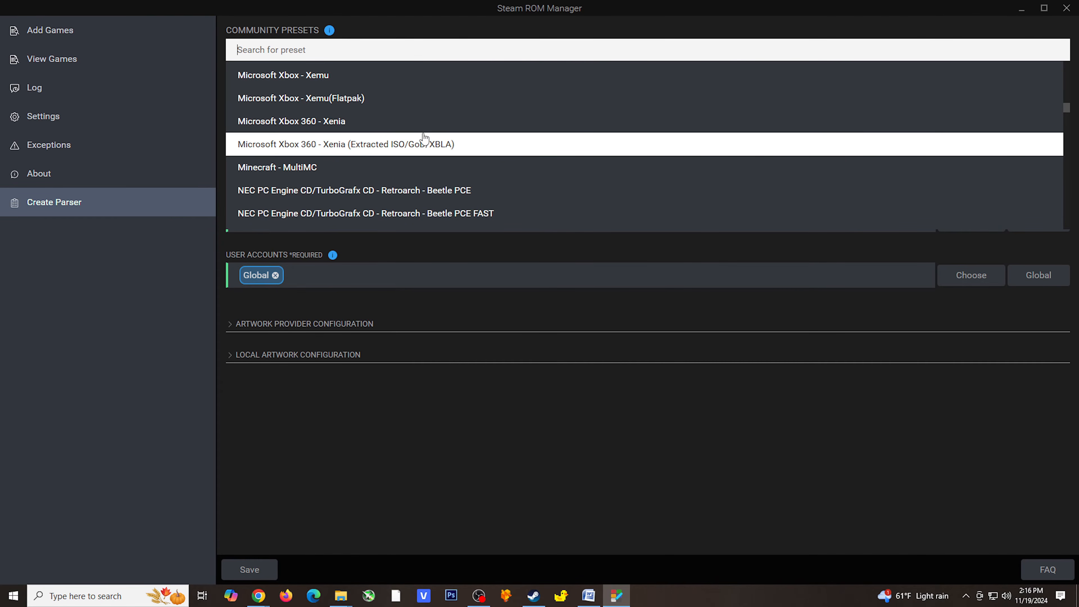
left_click(345, 127)
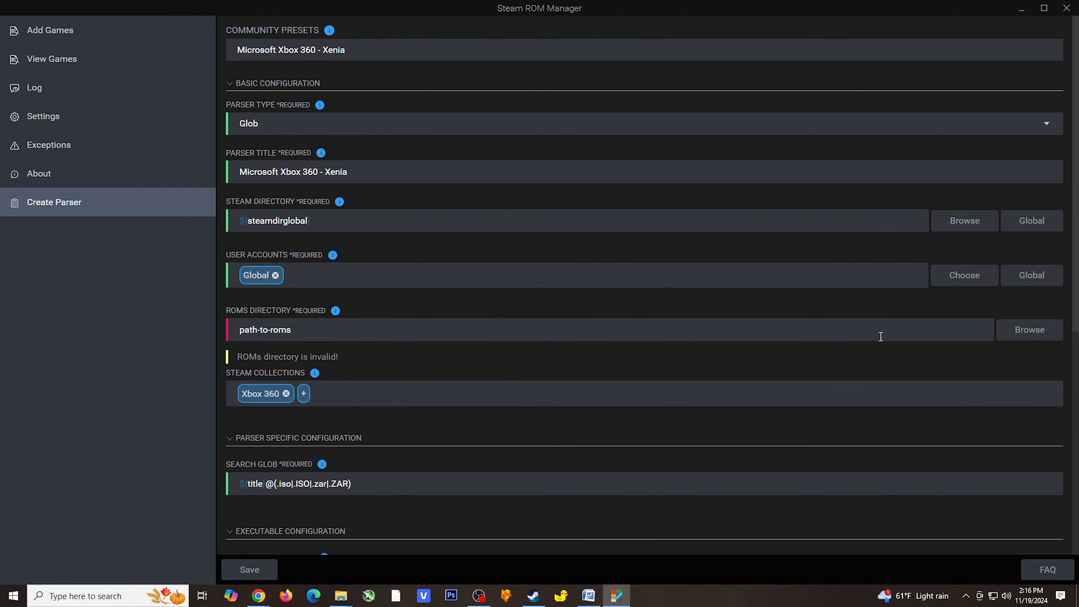
- Set the parser's ROMs directory to F:\ROMS\360
left_click(1027, 340)
double_click(127, 90)
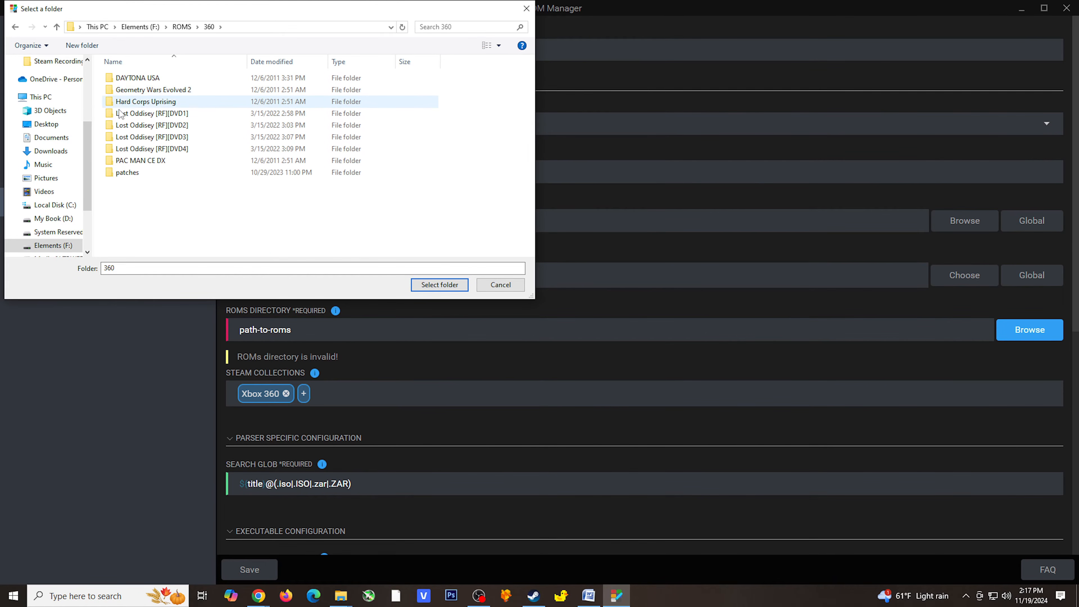
left_click(441, 284)
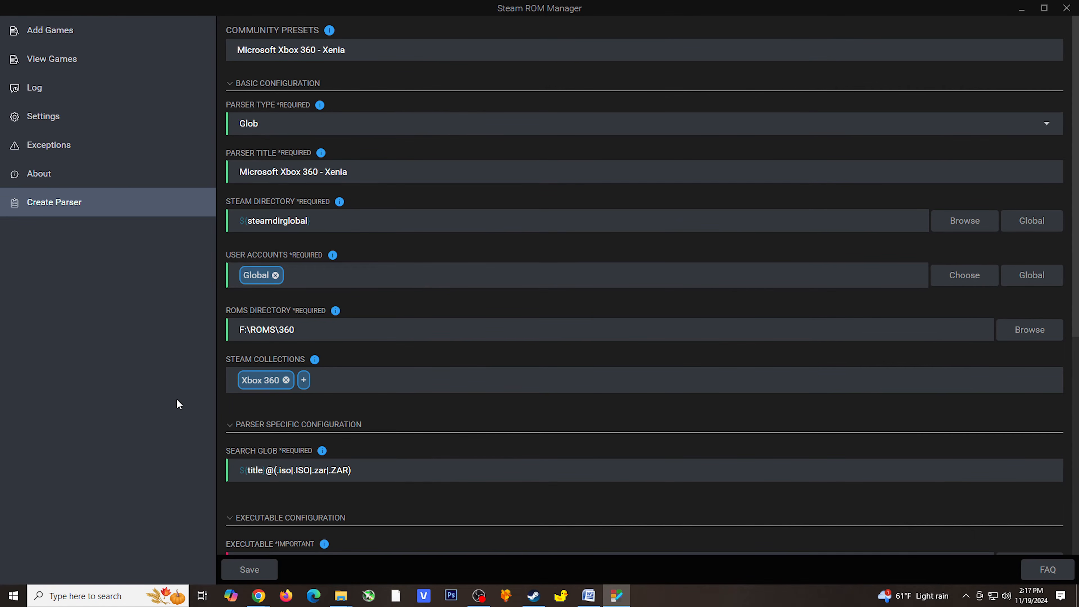
- Set the parser's executable to xenia_canary.exe in C:\emulator\Xenia Manager\Xenia Canary
scroll(513, 340, "down", 5)
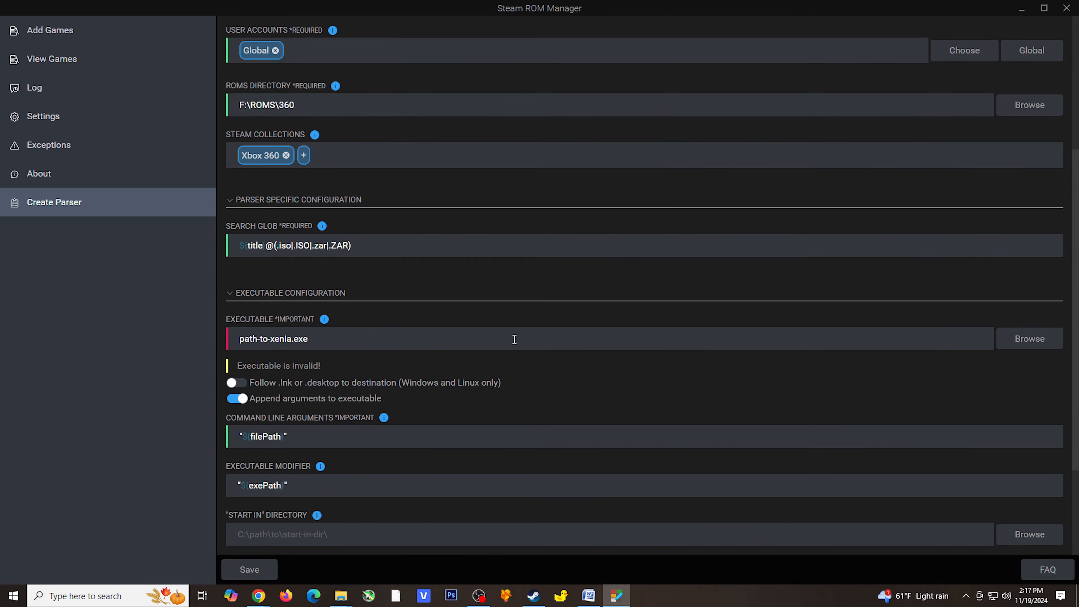
left_click(1037, 347)
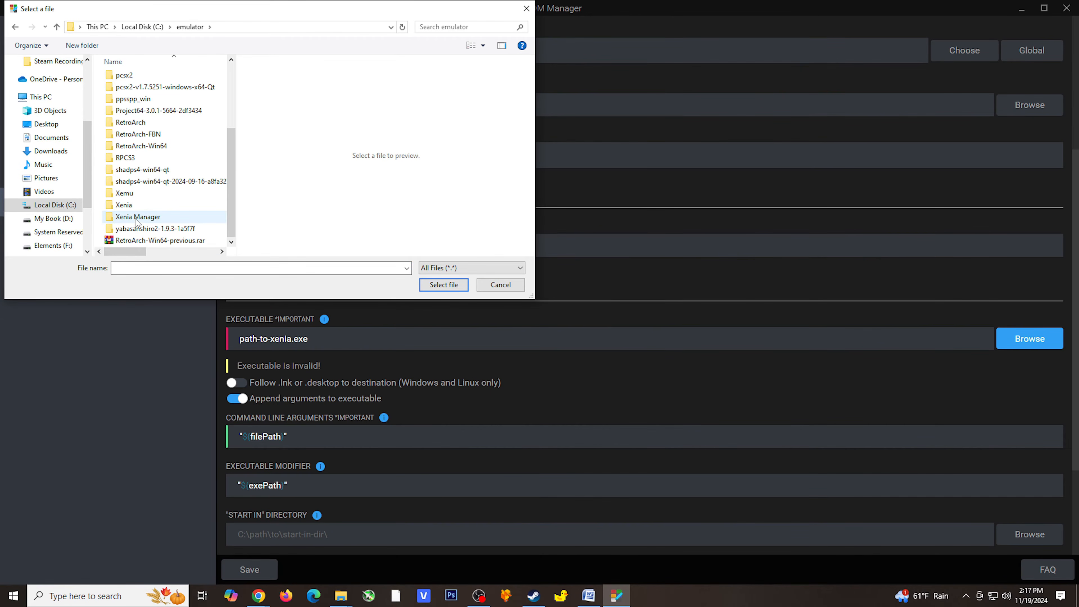
double_click(137, 217)
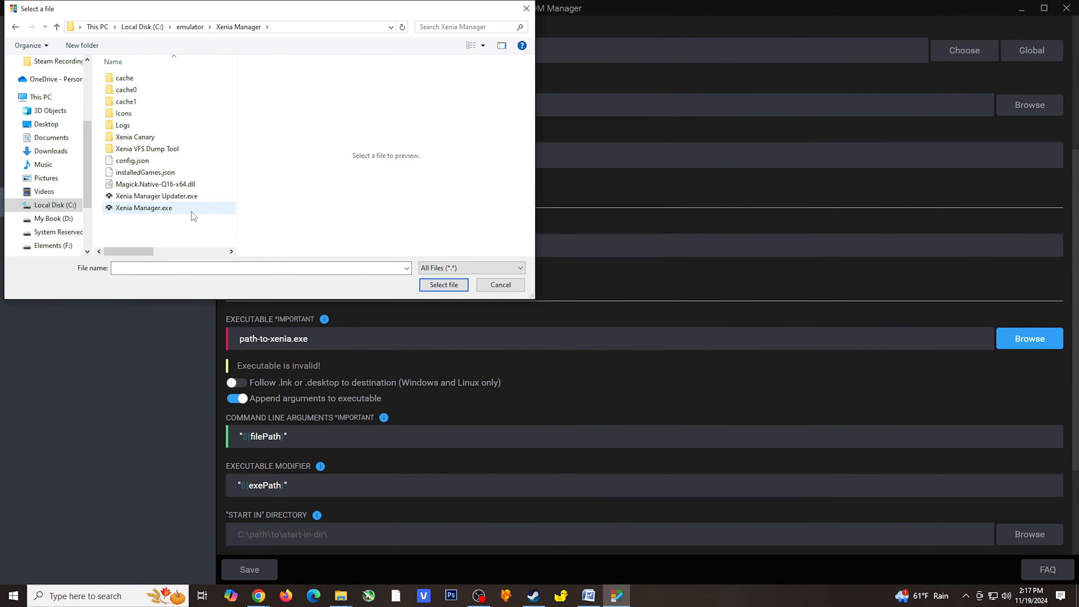
double_click(140, 138)
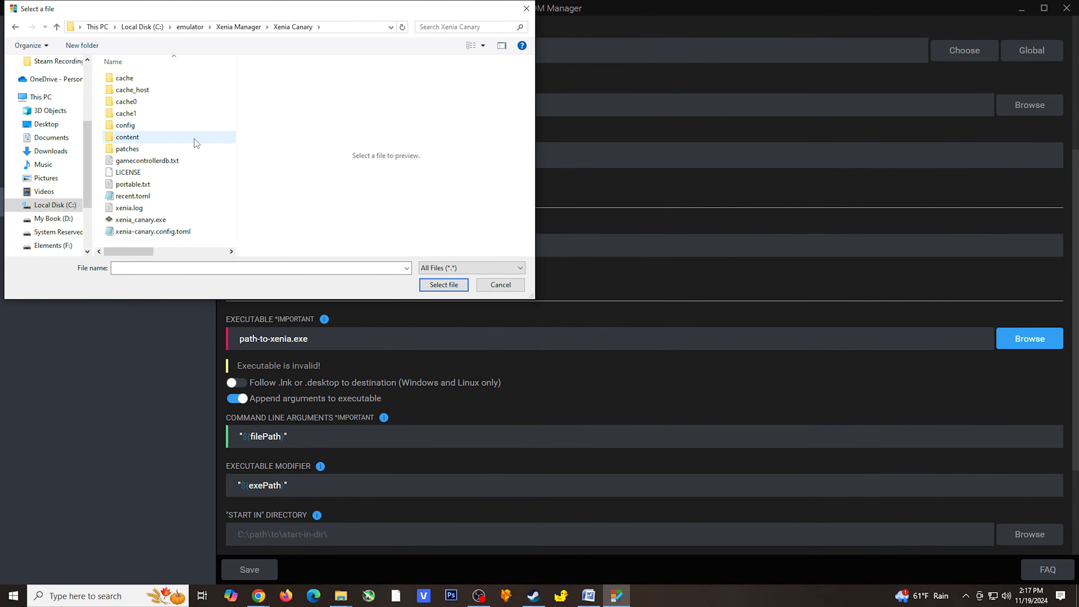
left_click(158, 221)
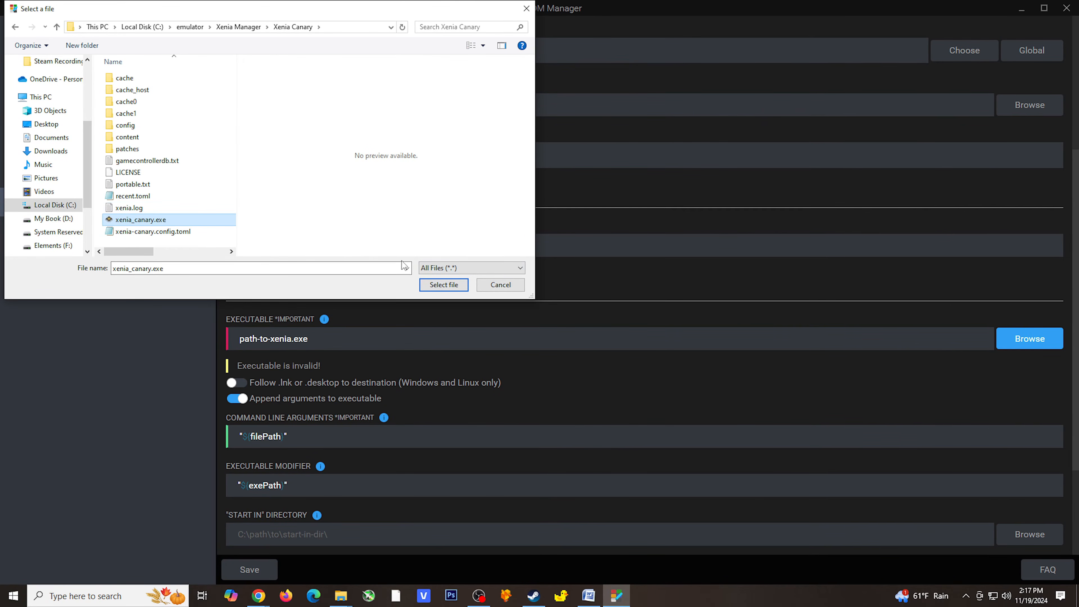
left_click(444, 285)
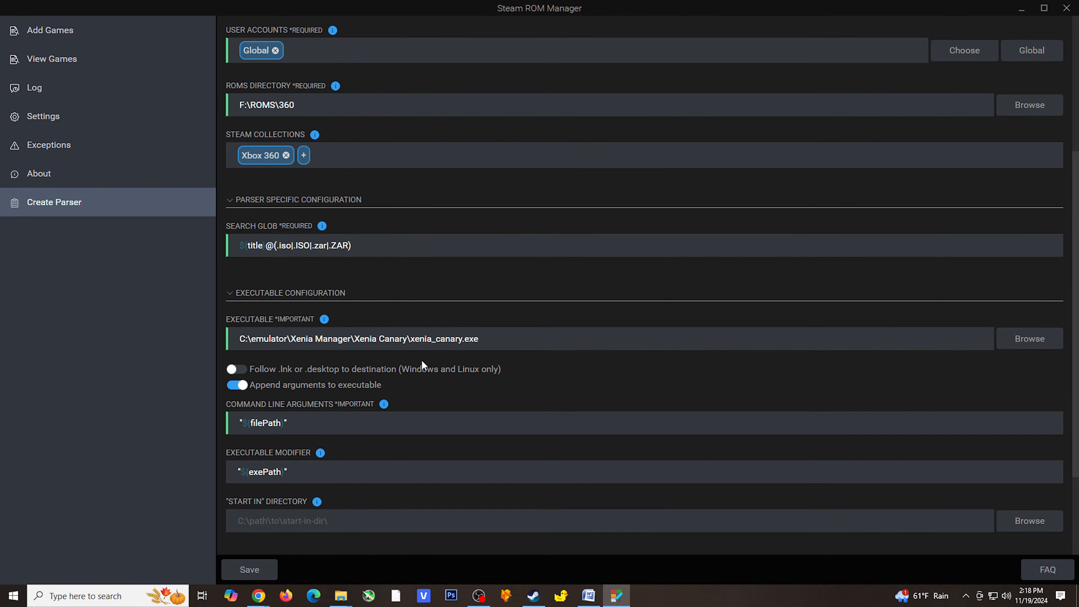
- Save the Microsoft Xbox 360 - Xenia parser and run a test of it
scroll(422, 361, "down", 2)
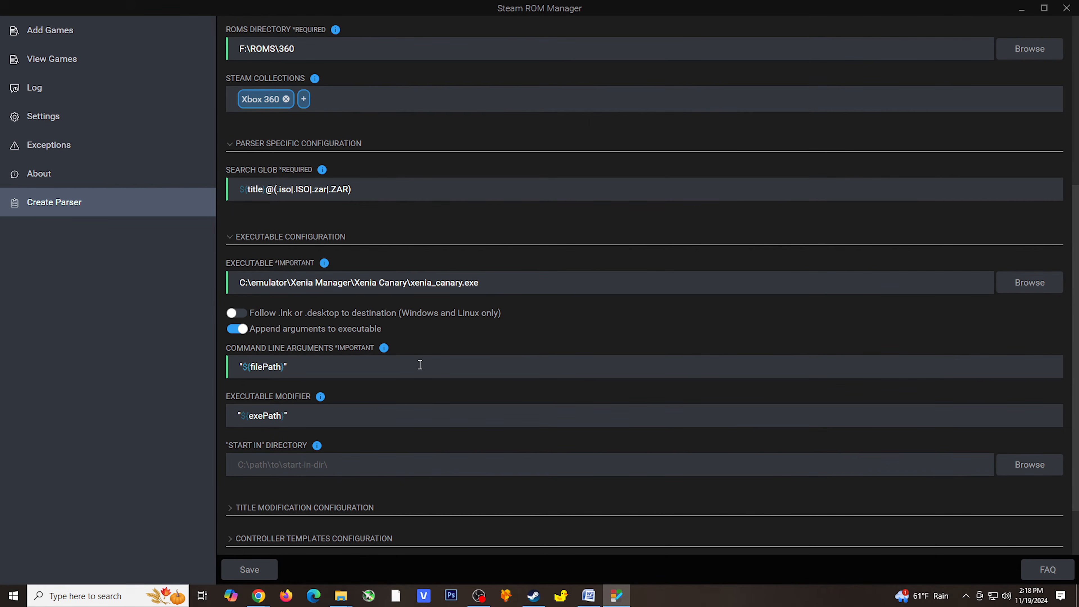
scroll(419, 366, "down", 3)
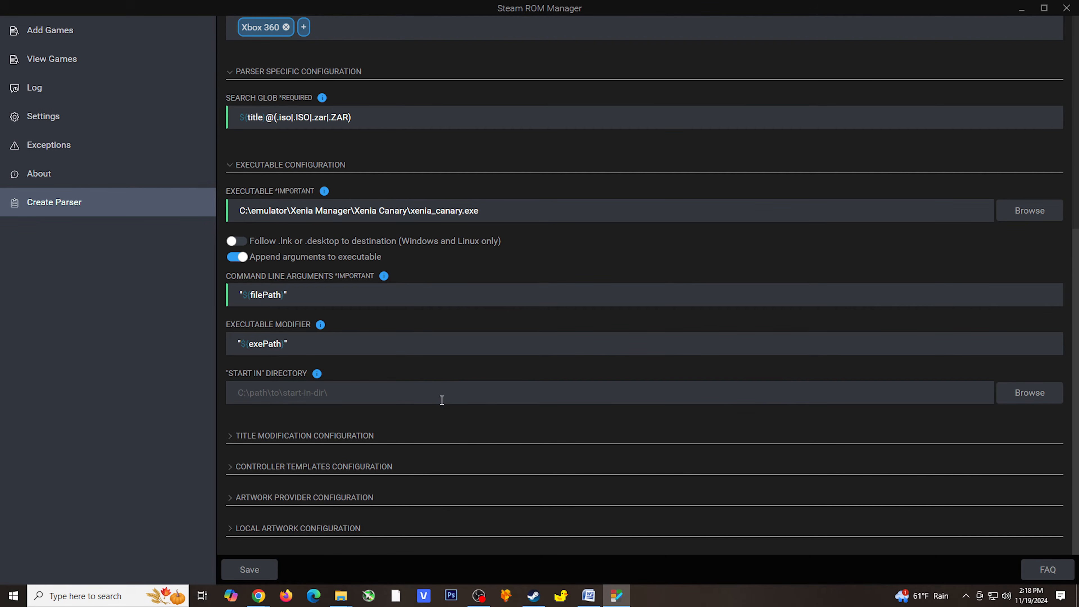
scroll(410, 416, "up", 4)
scroll(410, 416, "down", 4)
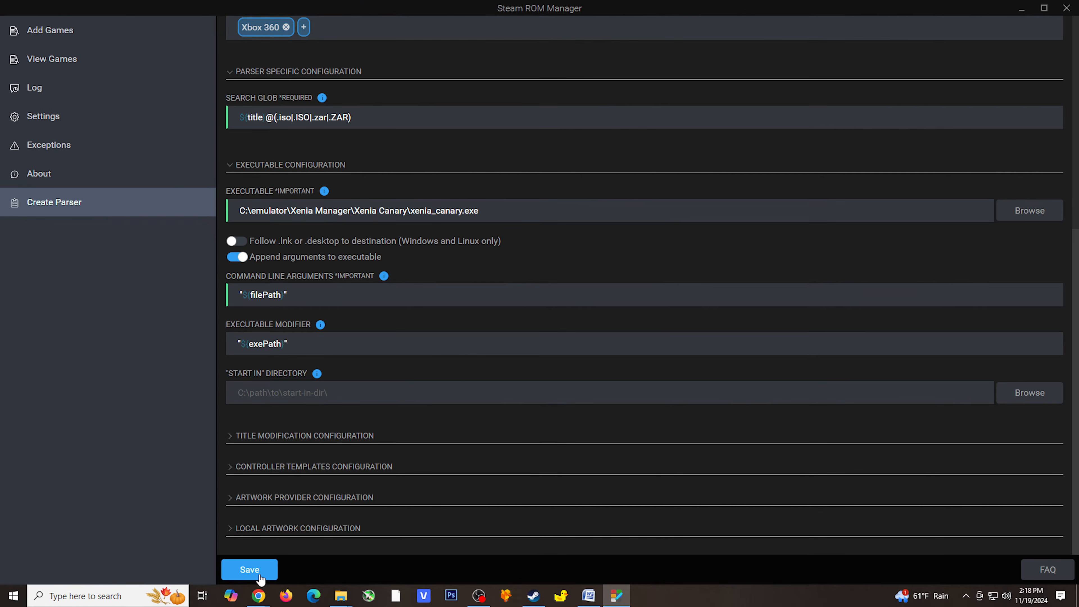
left_click(260, 576)
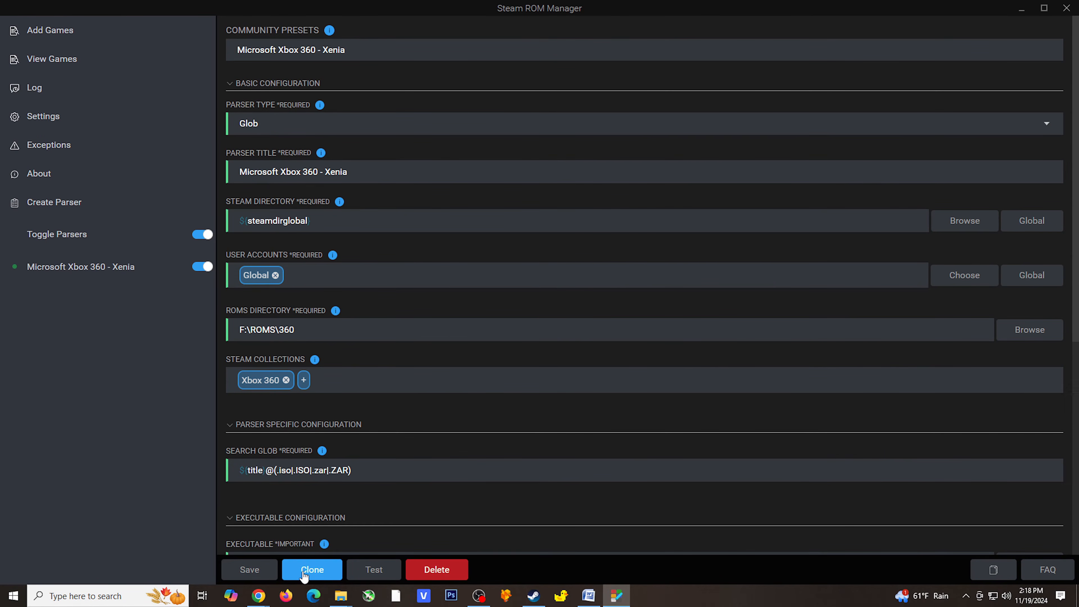
left_click(374, 570)
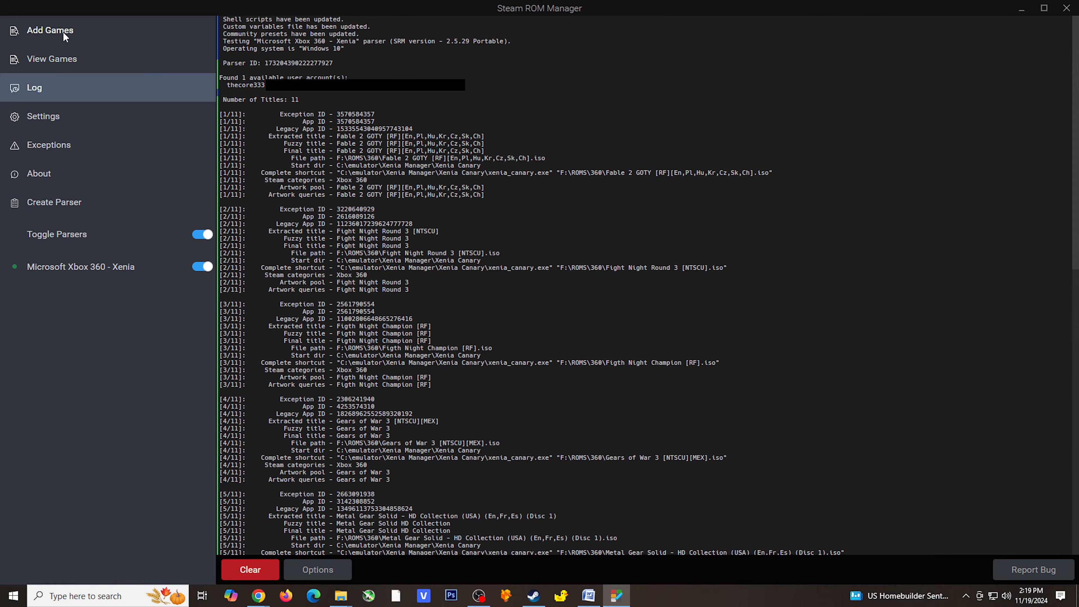
- Parse the Xbox 360 games for adding and save all parsed titles to Steam
left_click(51, 35)
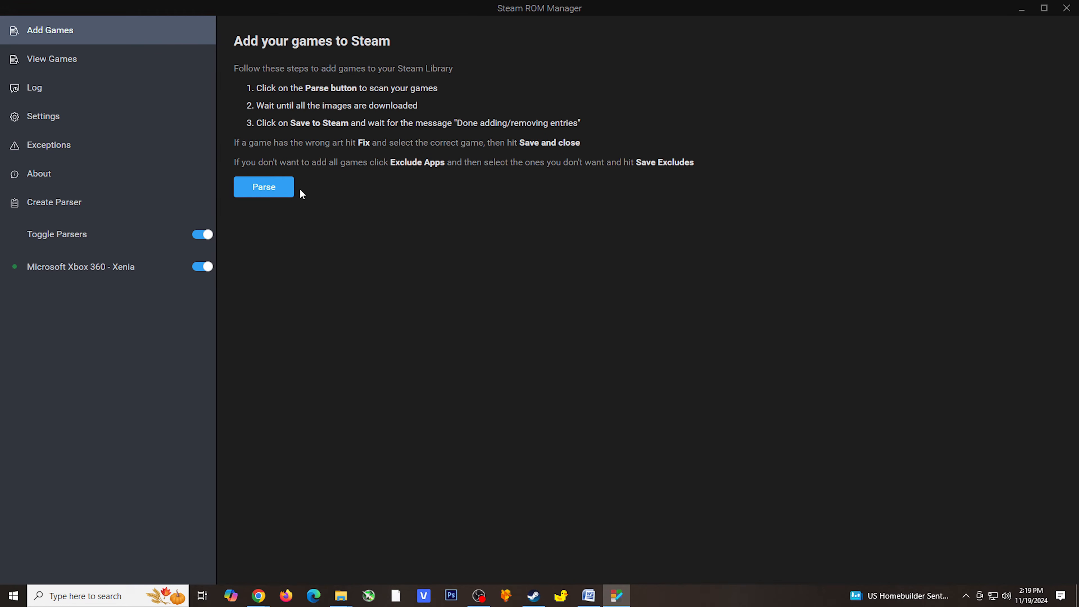
left_click(264, 191)
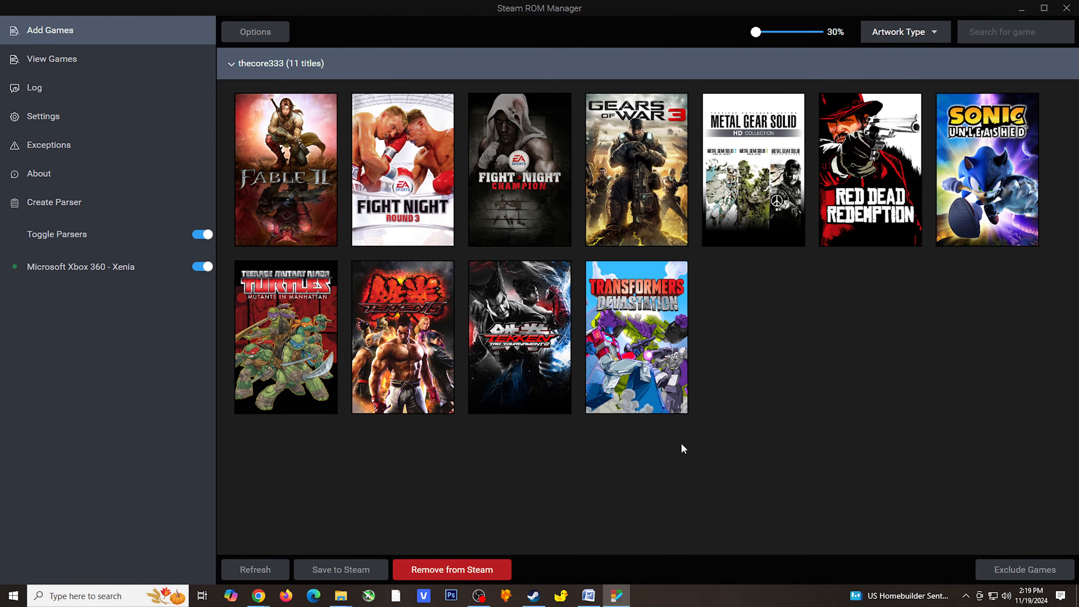
left_click(340, 571)
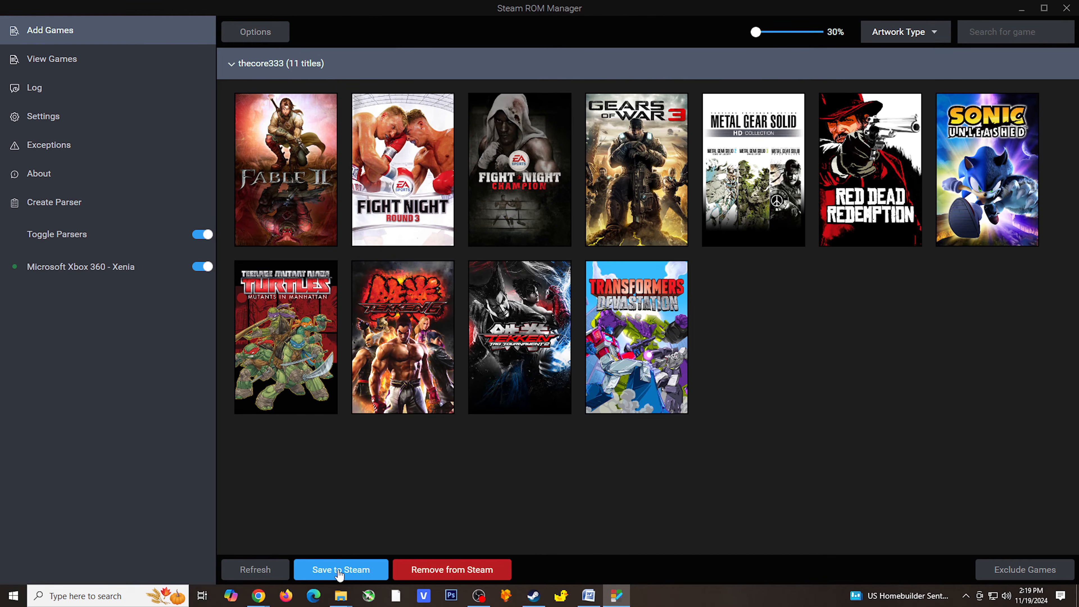
- Switch to Steam and expand the Uncategorized collection in the library
left_click(534, 596)
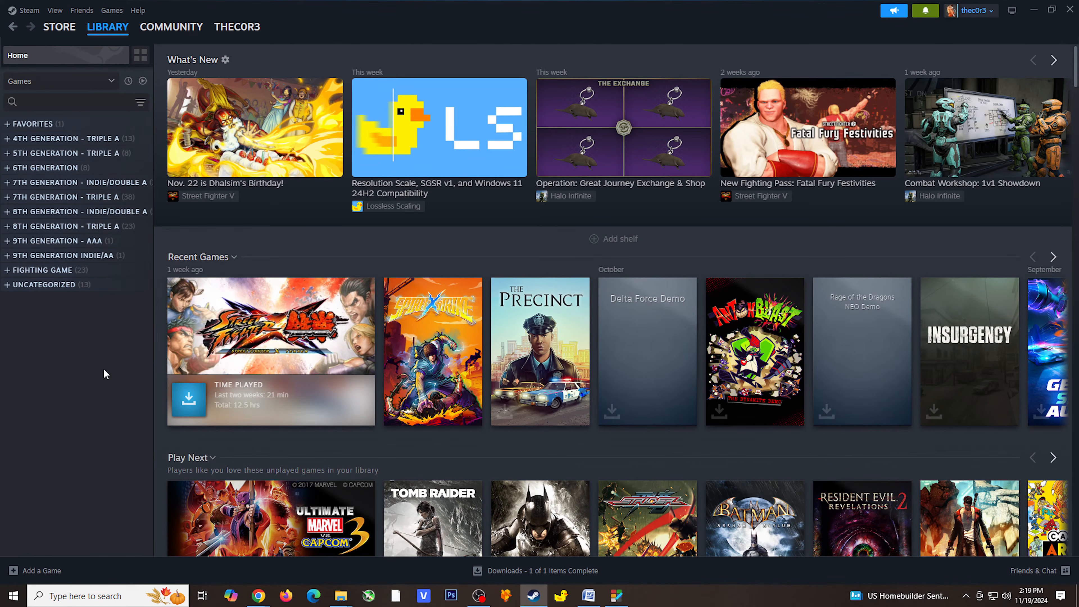
left_click(12, 289)
left_click(11, 287)
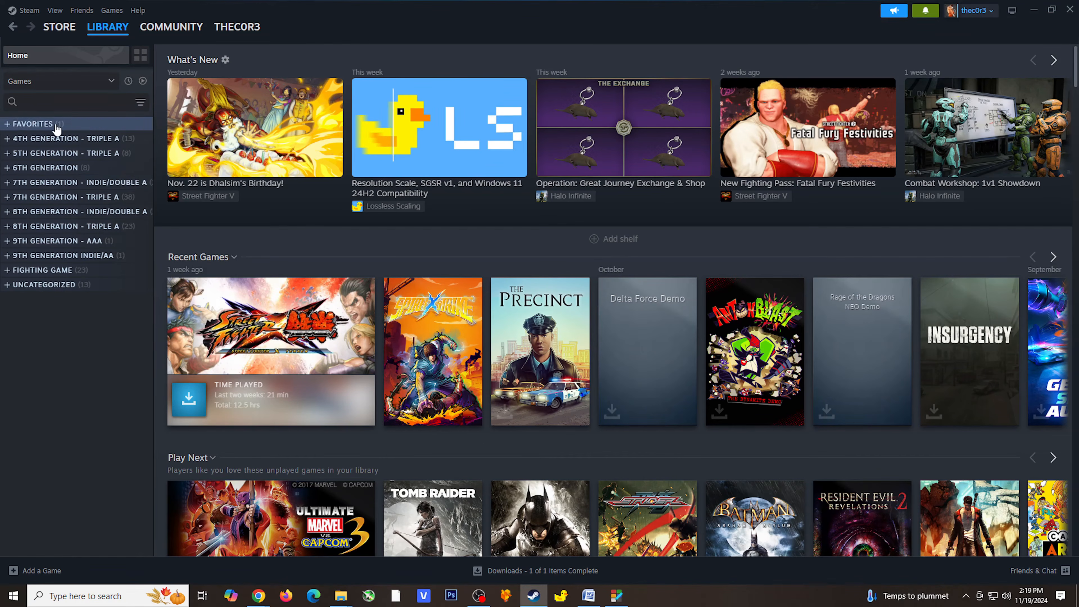
left_click(70, 80)
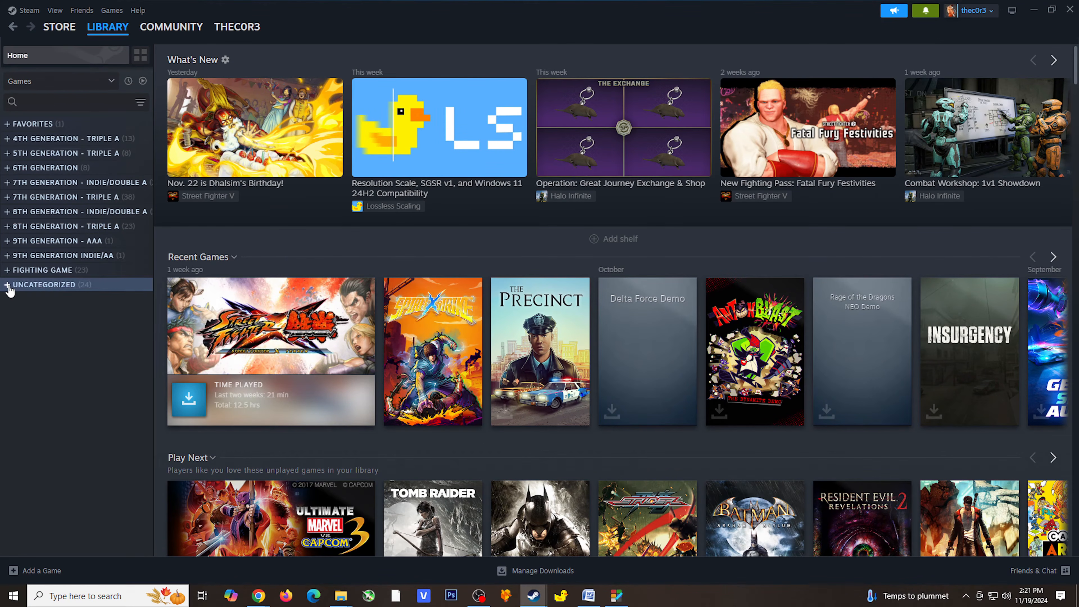
left_click(9, 290)
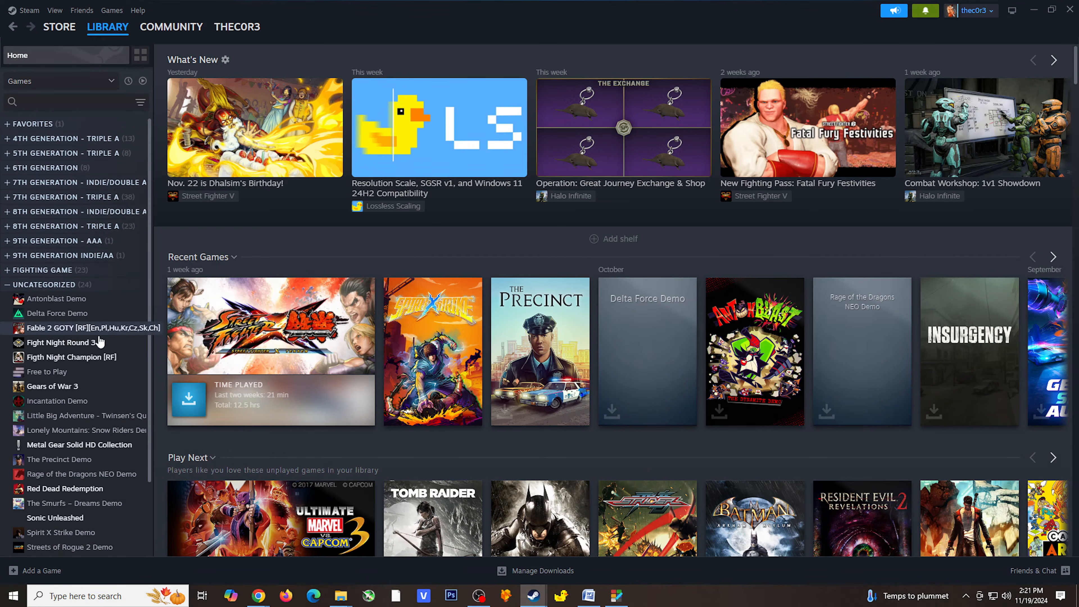
- Open Transformers: Devastation from the Uncategorized collection and launch it
scroll(104, 345, "down", 3)
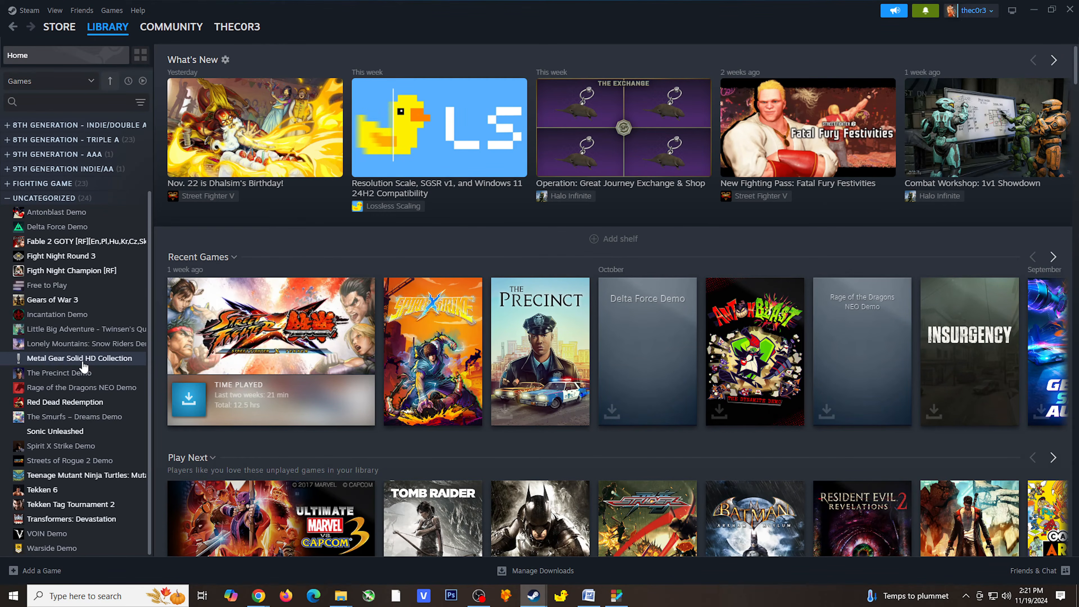
scroll(84, 365, "up", 2)
scroll(83, 366, "down", 2)
left_click(85, 517)
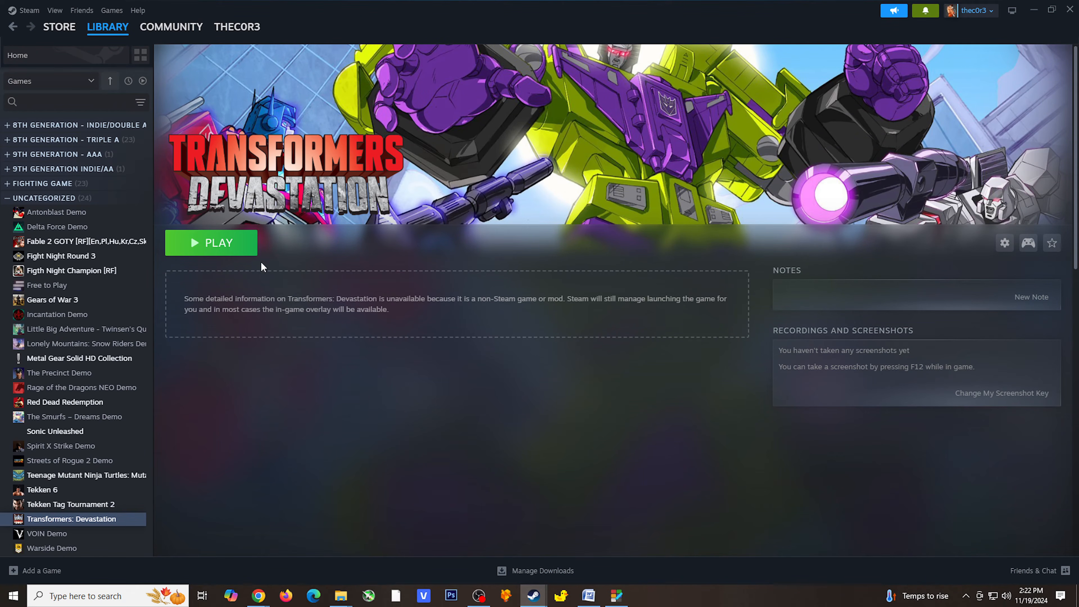
left_click(215, 250)
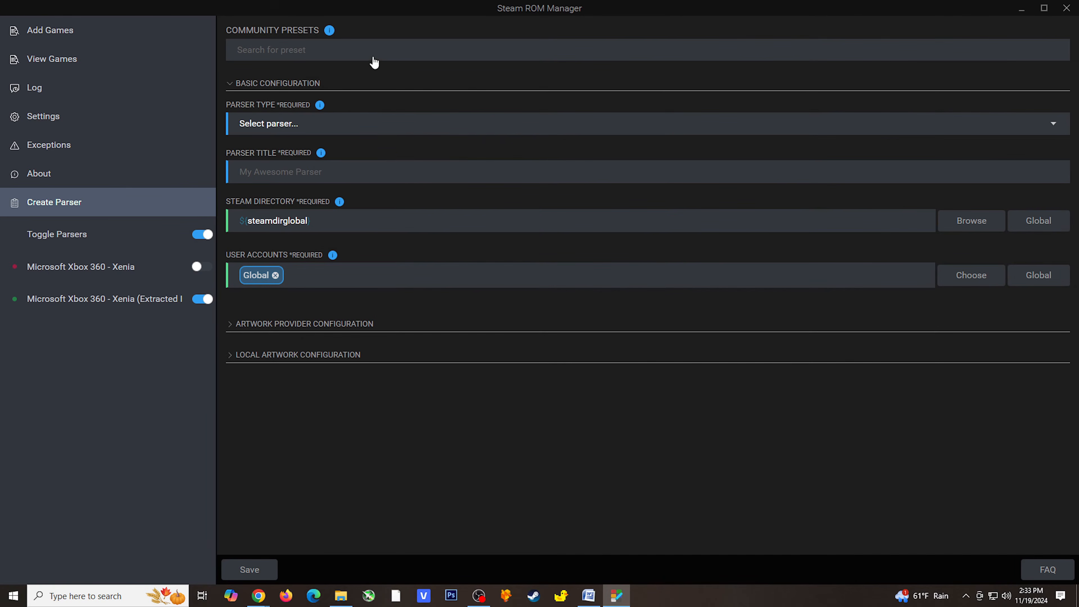
- In Steam ROM Manager, save a new parser based on the Amazon Games community preset and run a test of it
left_click(374, 50)
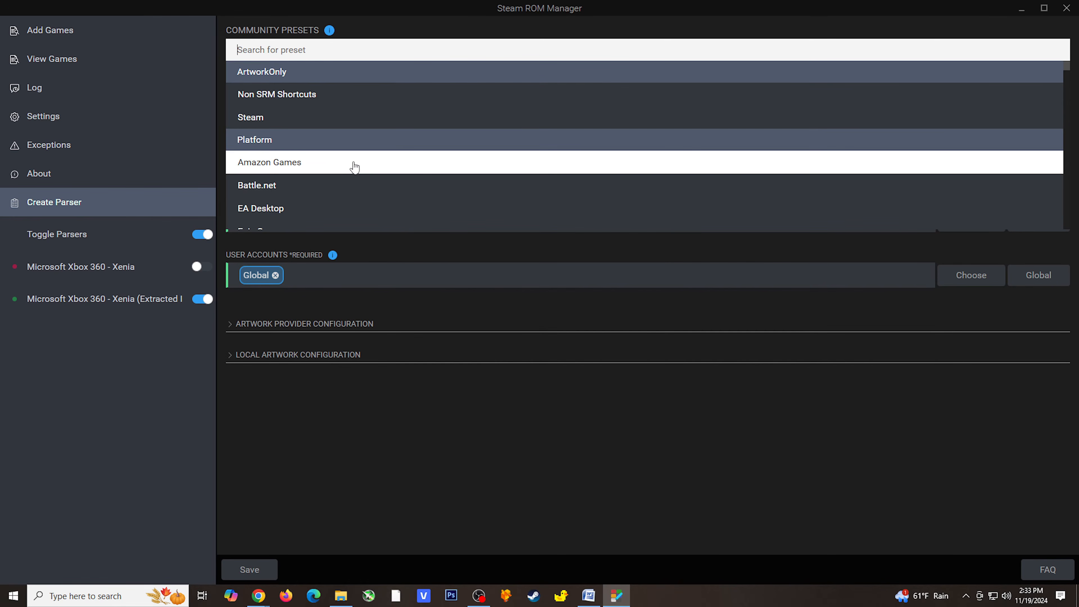
left_click(341, 163)
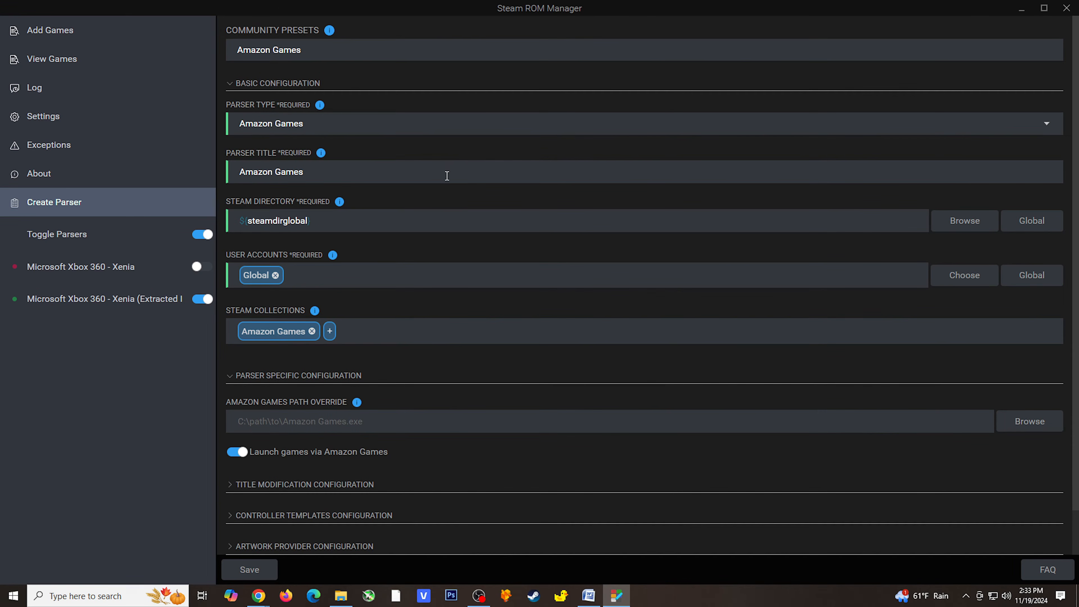
scroll(442, 187, "down", 1)
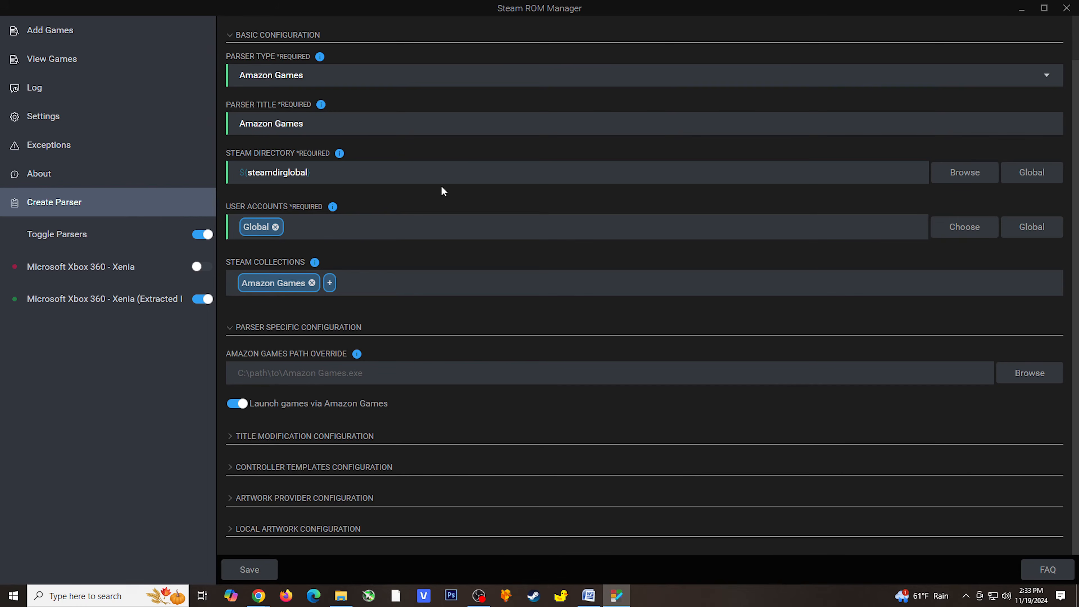
scroll(441, 187, "up", 1)
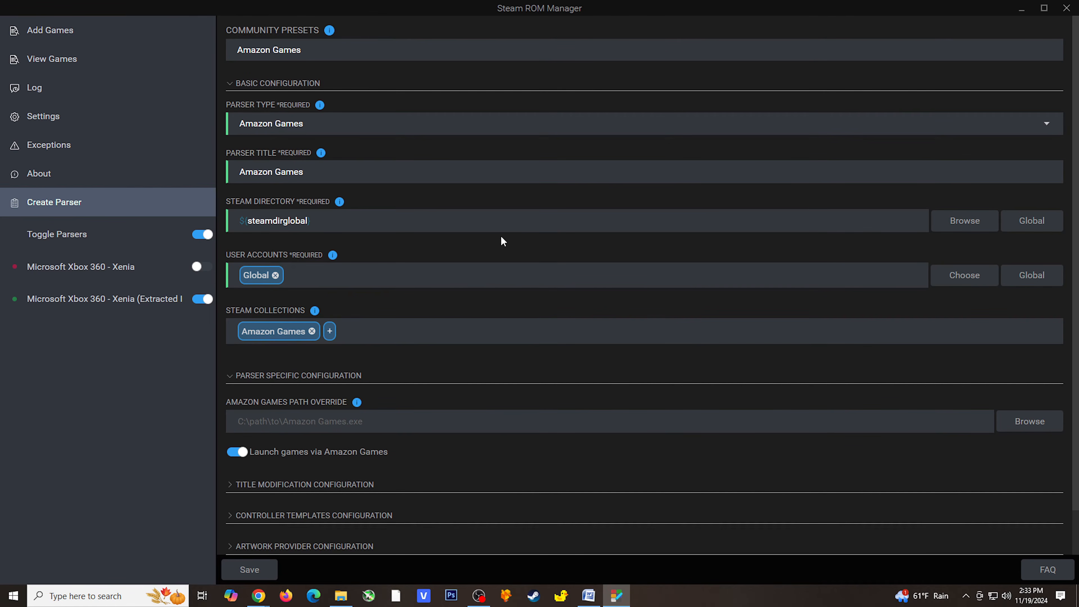
scroll(501, 237, "down", 1)
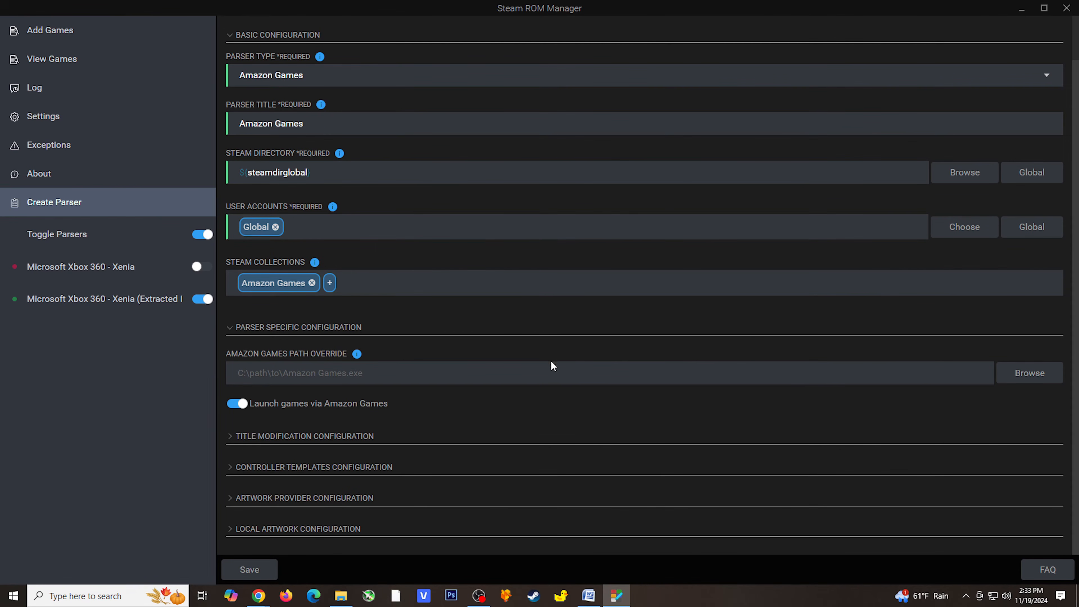
left_click(250, 569)
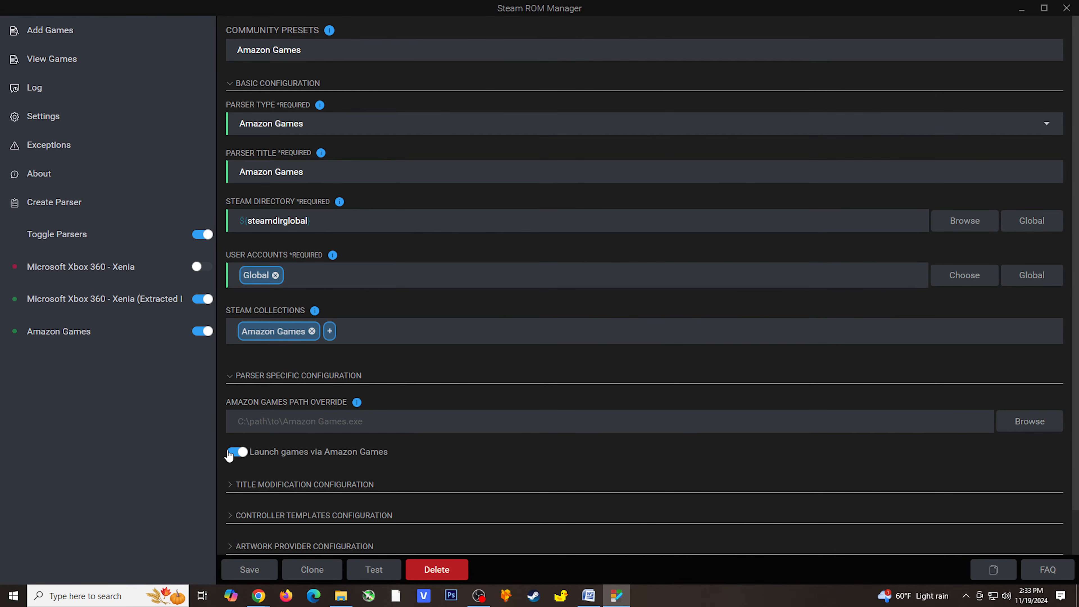
left_click(373, 571)
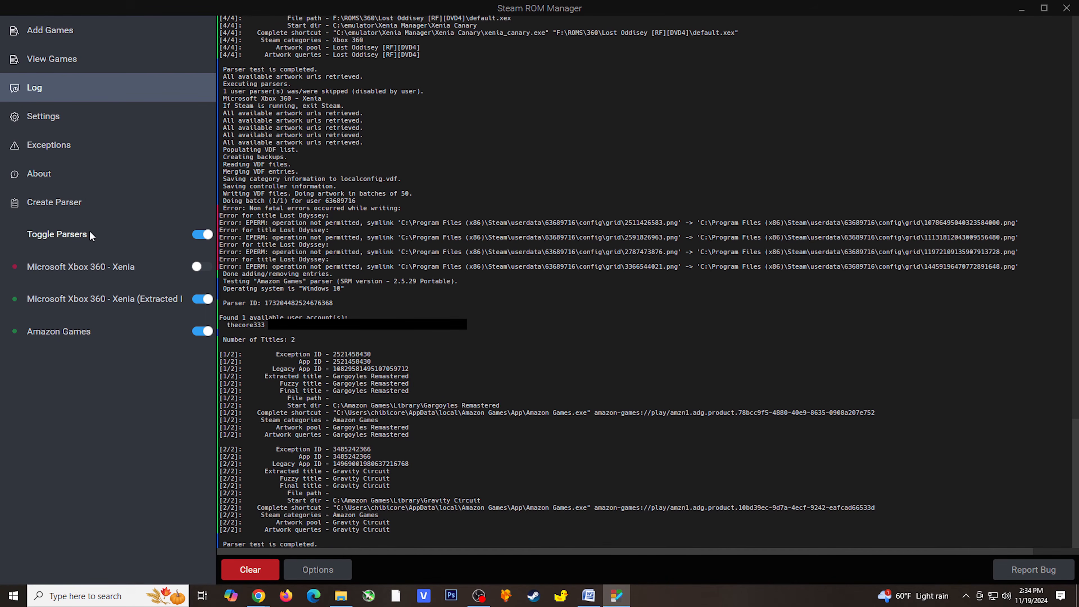
- Disable the extracted Xbox 360 Xenia parser, then reparse and save the Amazon titles Gargoyles Remastered and Gravity Circuit to Steam
left_click(49, 26)
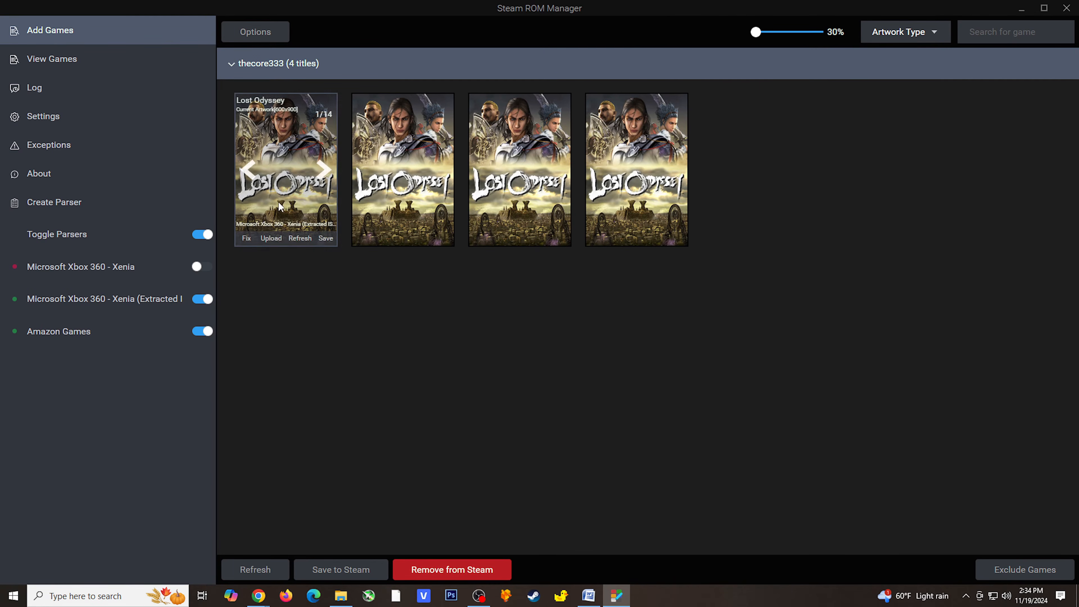
left_click(200, 301)
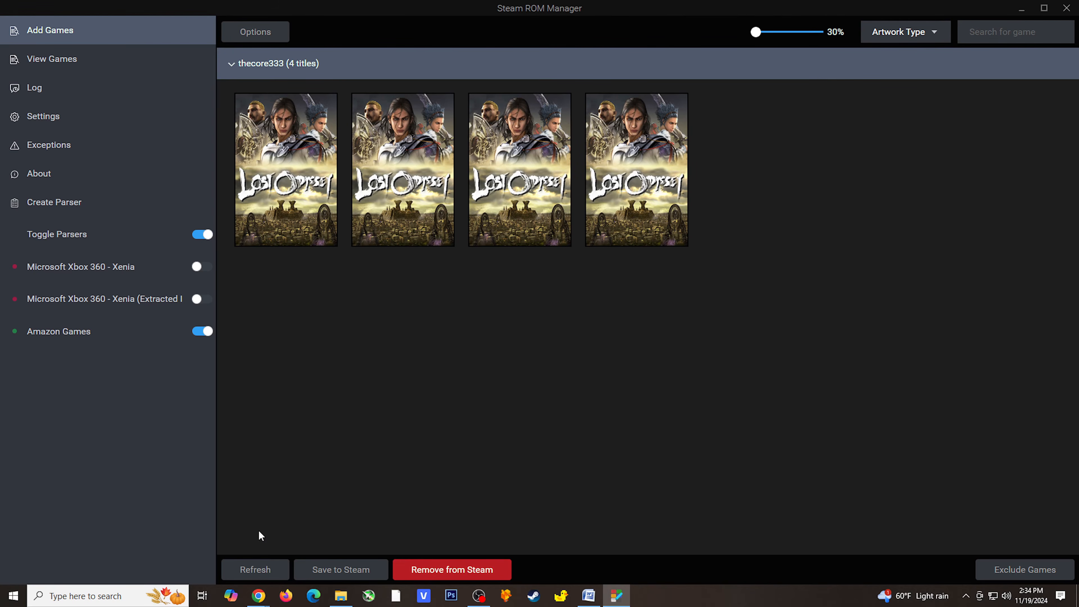
left_click(252, 570)
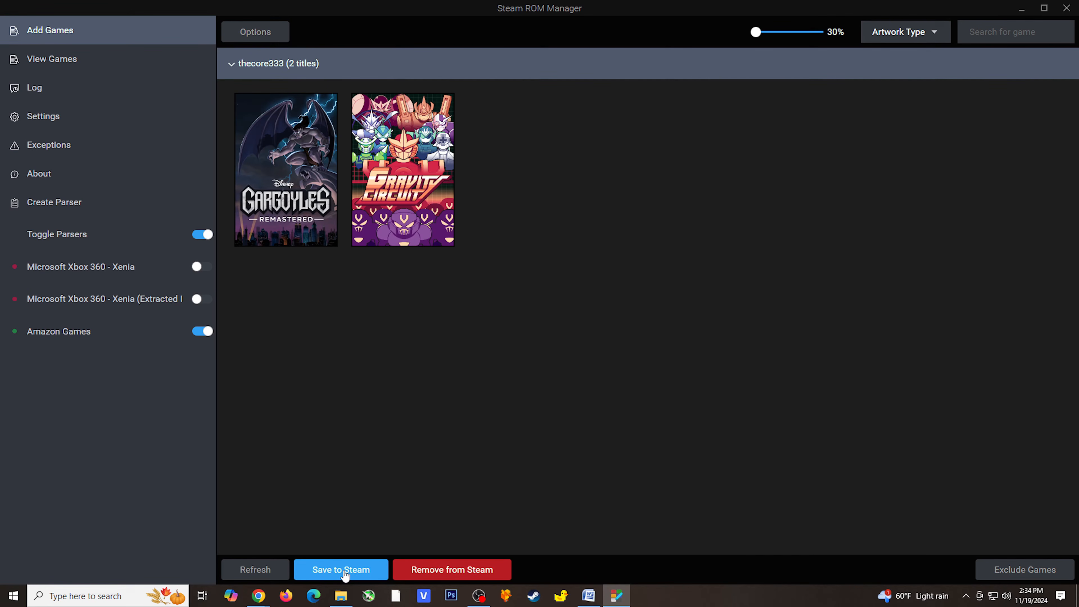
left_click(344, 571)
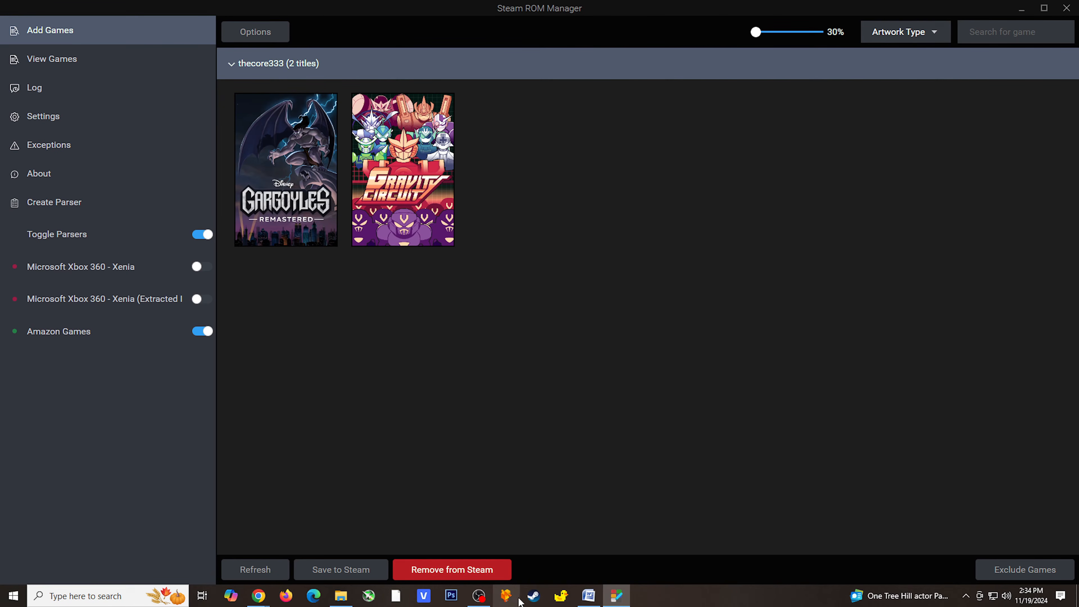
- Switch to Steam and inspect the library pages of Gargoyles Remastered and Gravity Circuit in the Amazon Games collection
left_click(534, 596)
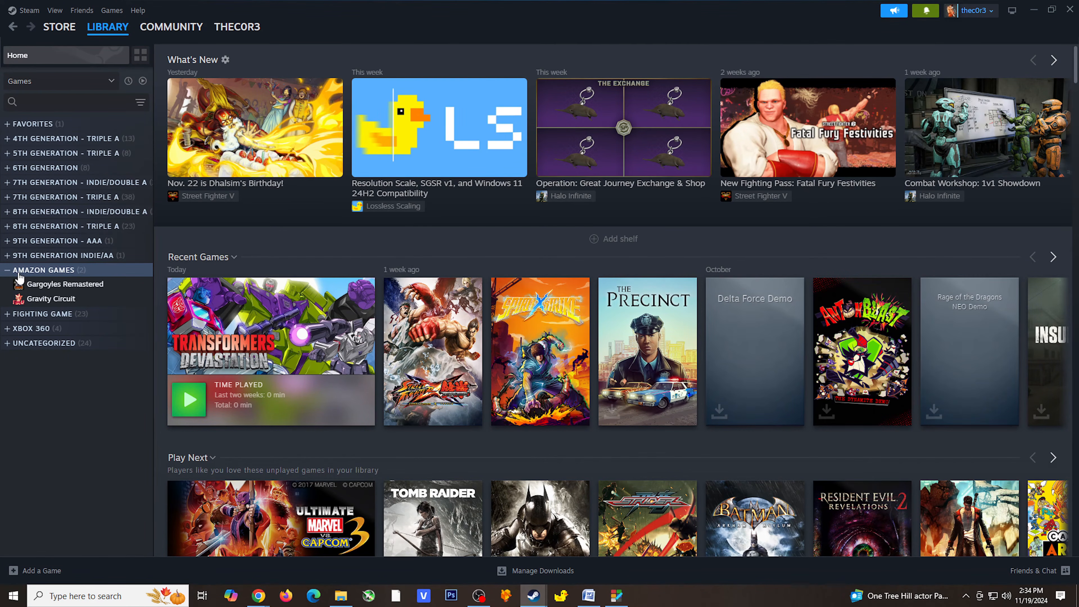
left_click(7, 272)
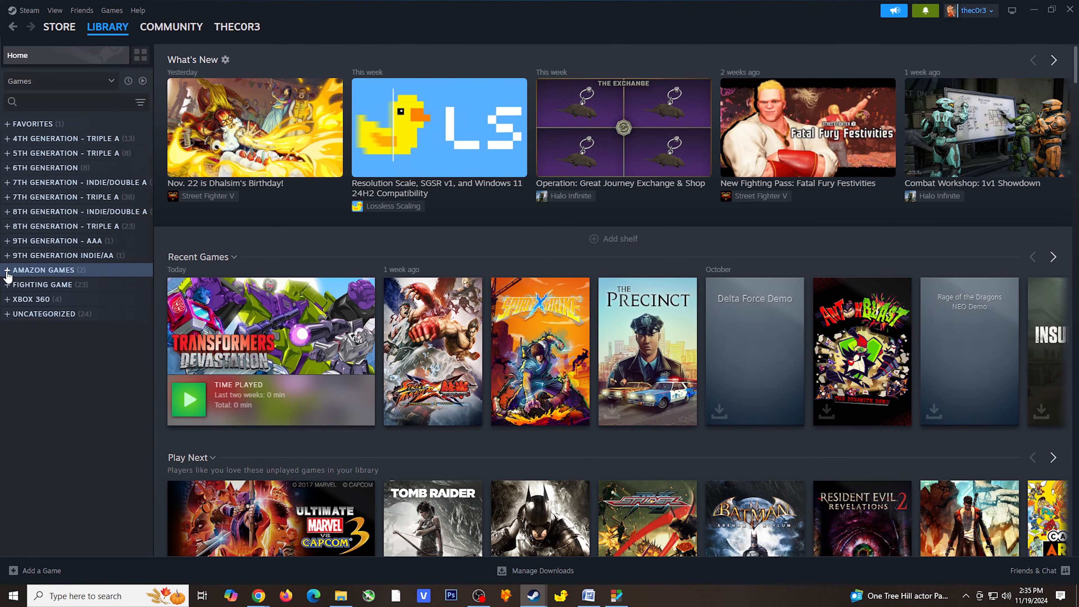
left_click(7, 272)
left_click(47, 288)
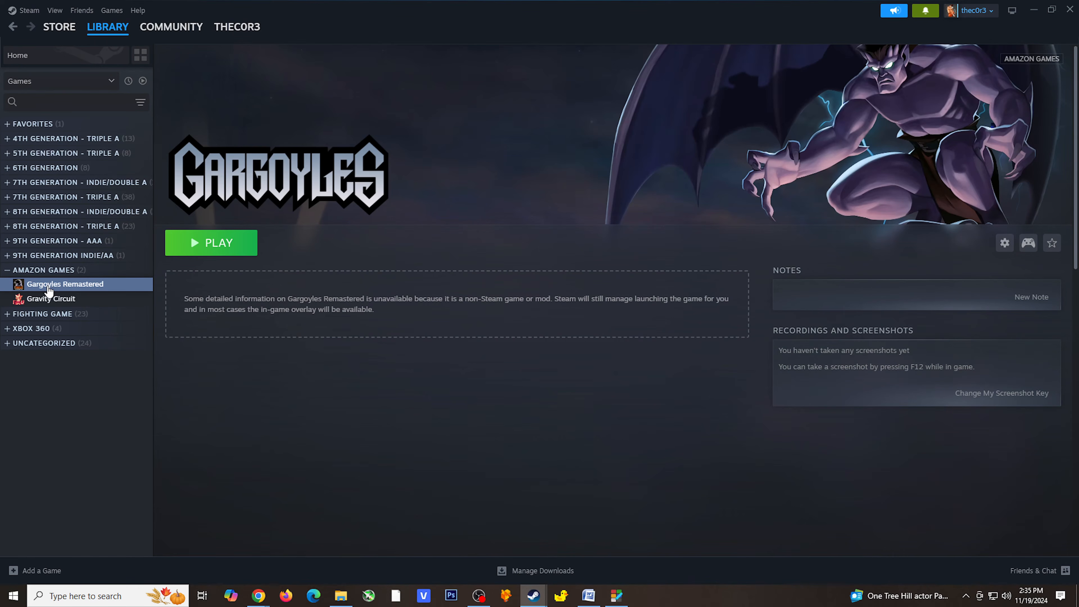
left_click(66, 299)
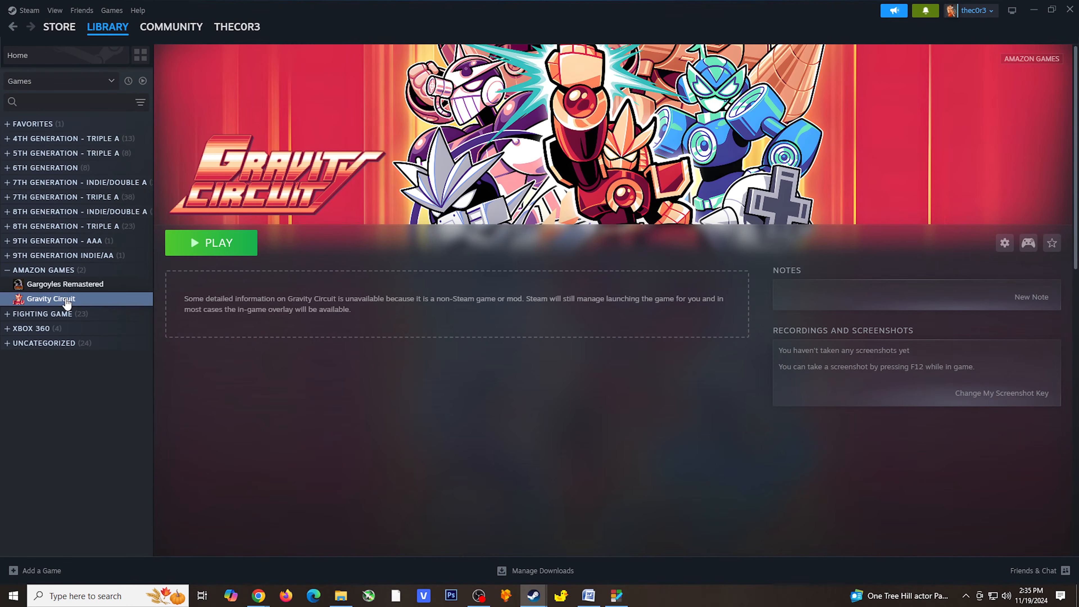
left_click(70, 285)
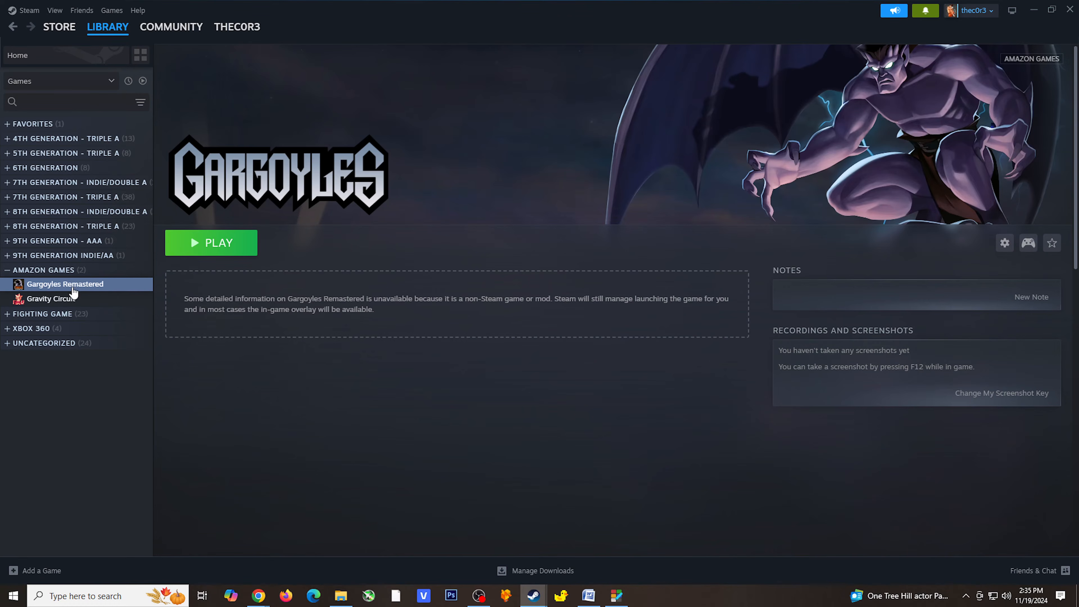
left_click(7, 270)
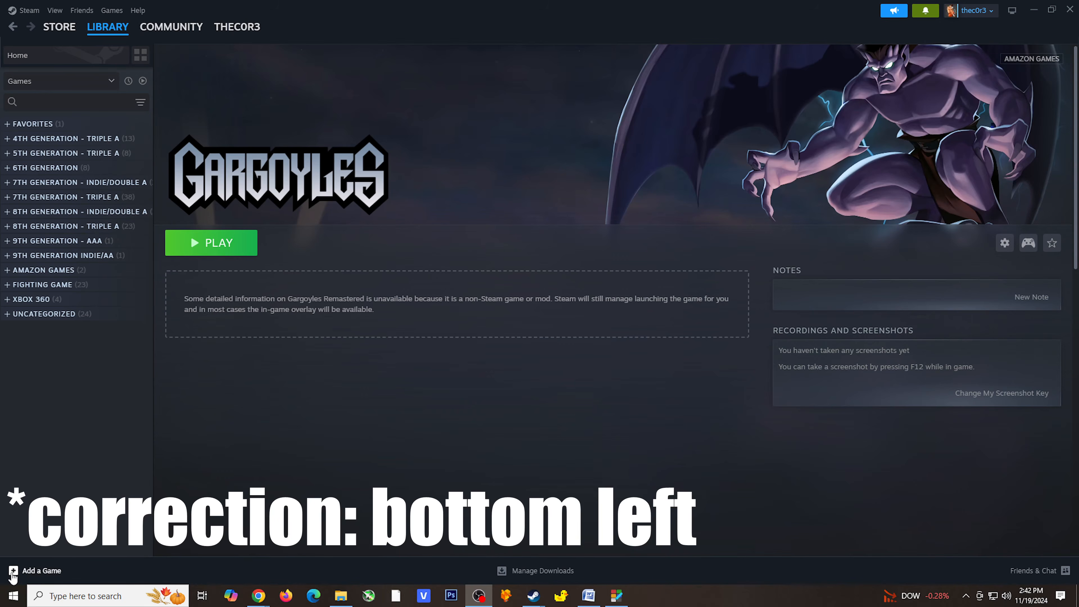
- Add SorR.exe from F:\GAMES\SORRv52 to the Steam library as a non-Steam game
left_click(39, 570)
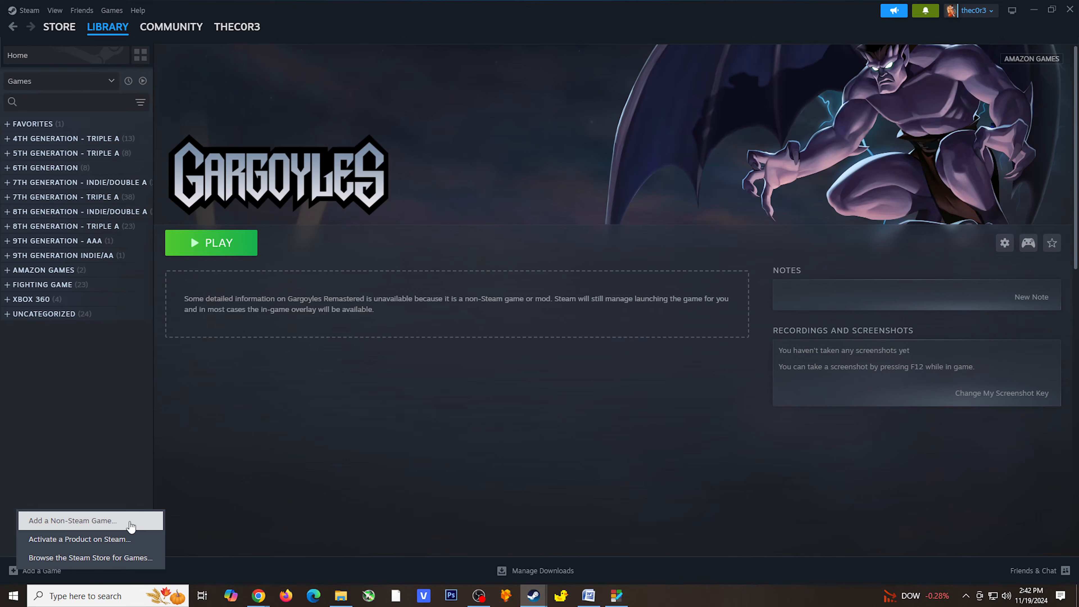
left_click(130, 526)
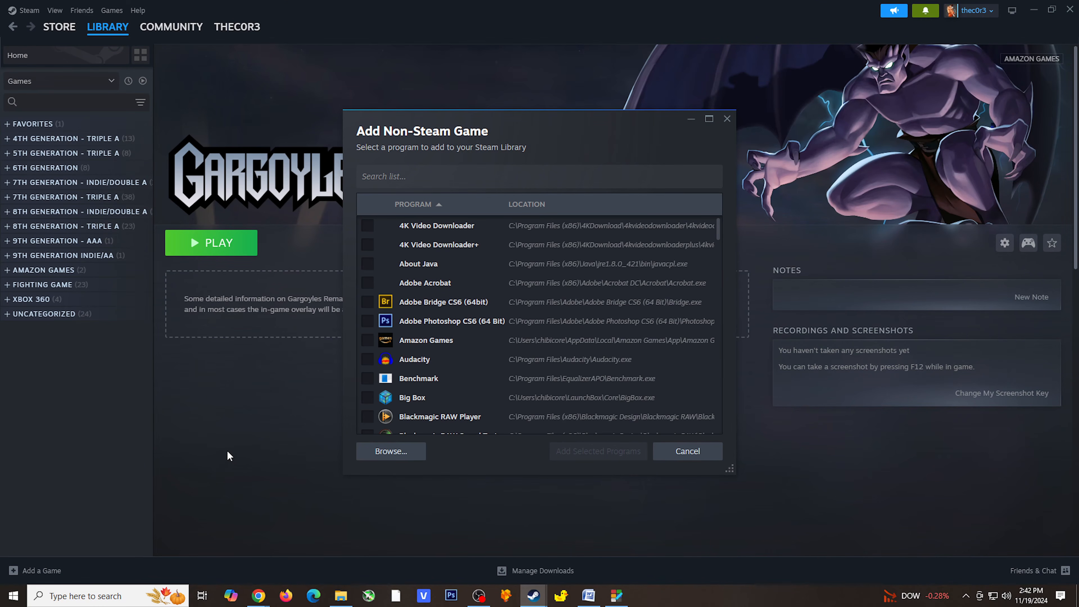
scroll(361, 400, "down", 8)
scroll(360, 401, "down", 20)
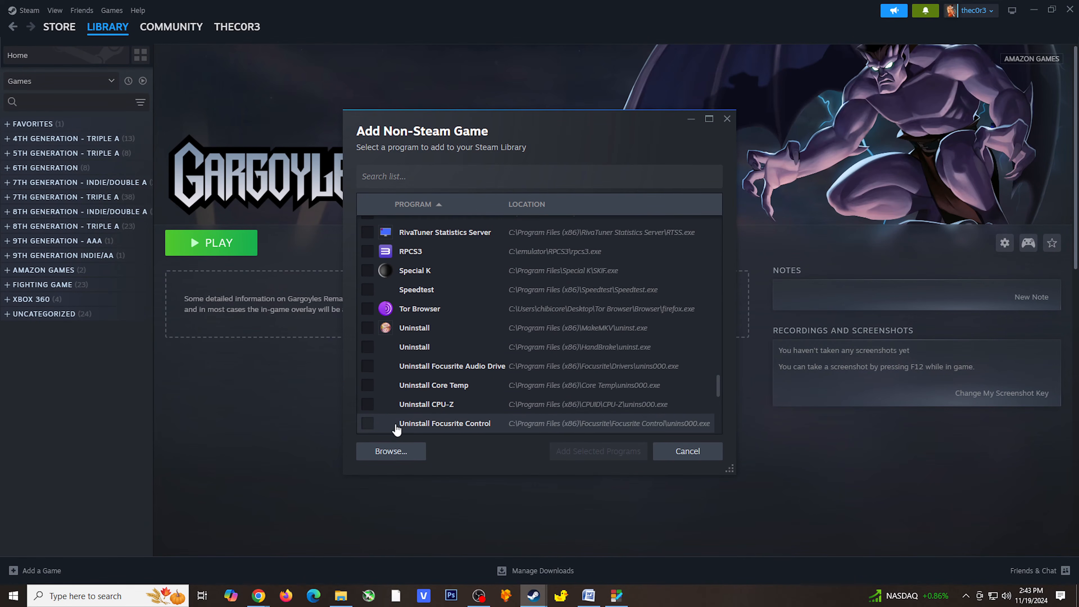
left_click(391, 452)
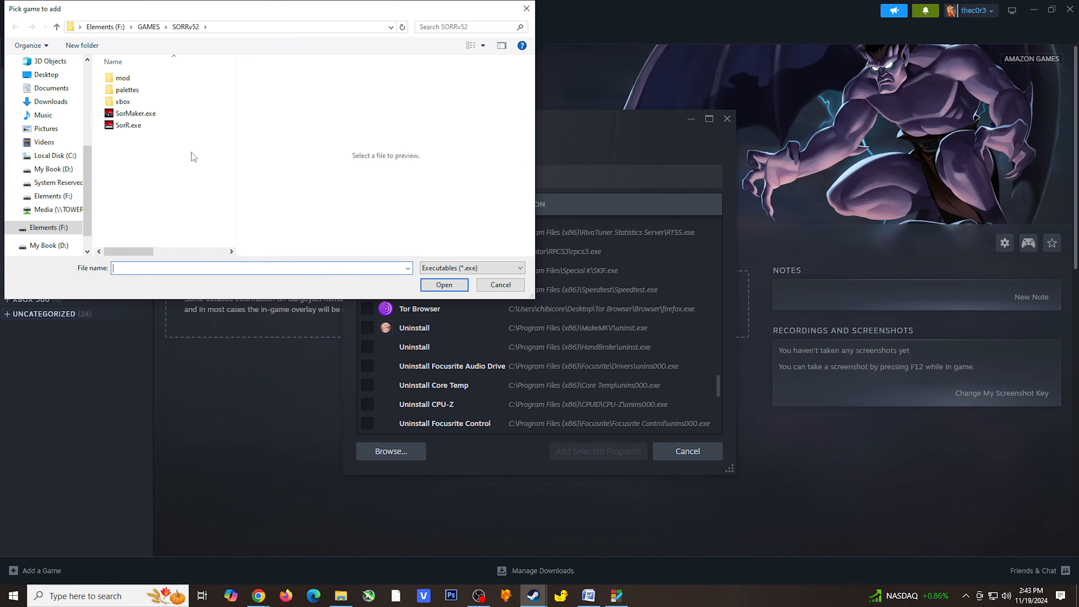
left_click(130, 128)
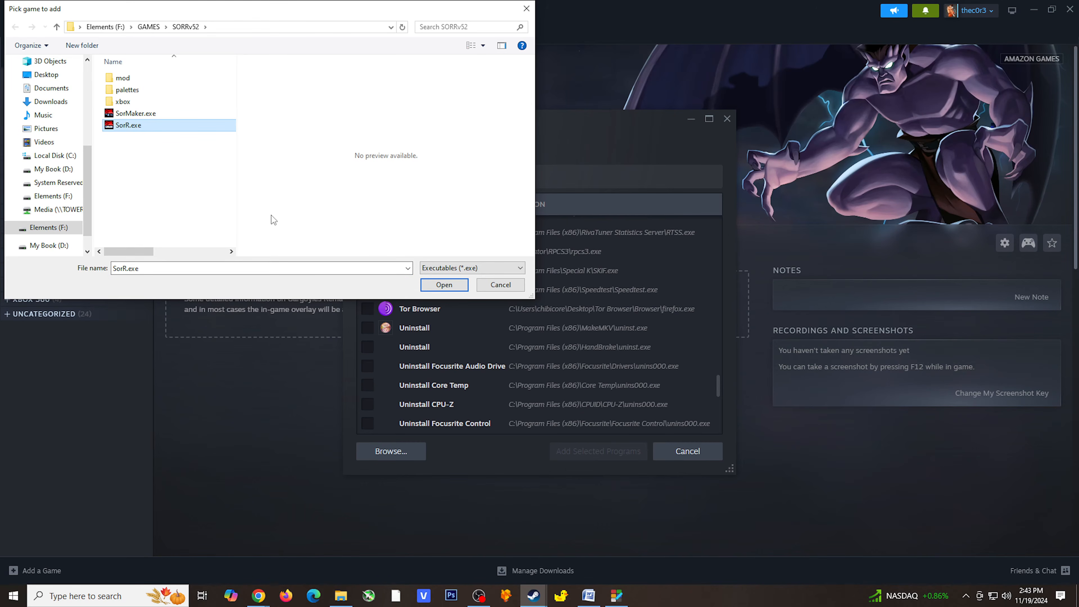
left_click(444, 284)
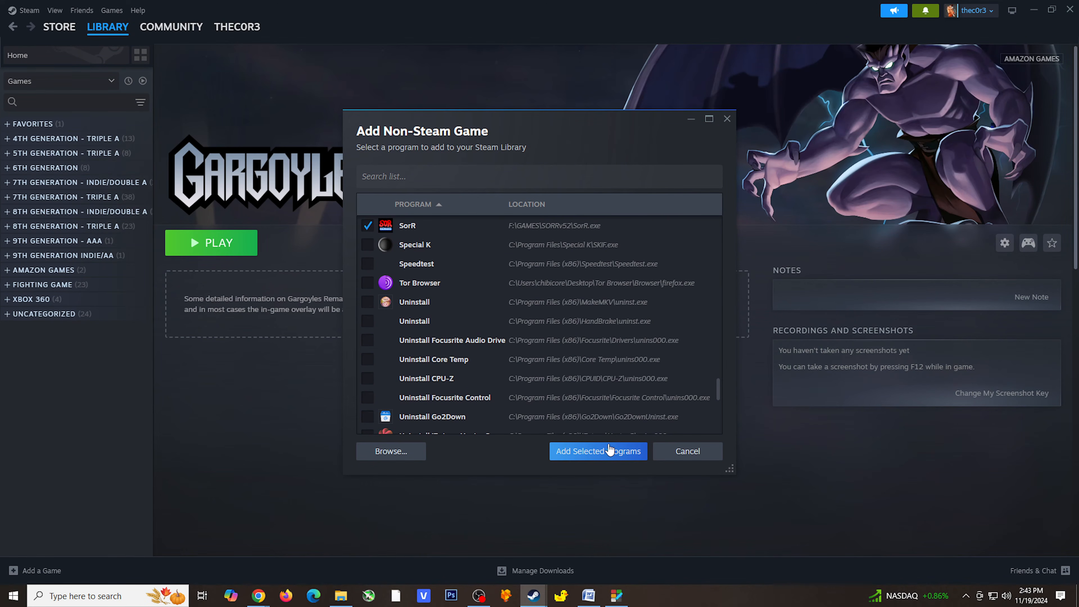
left_click(605, 452)
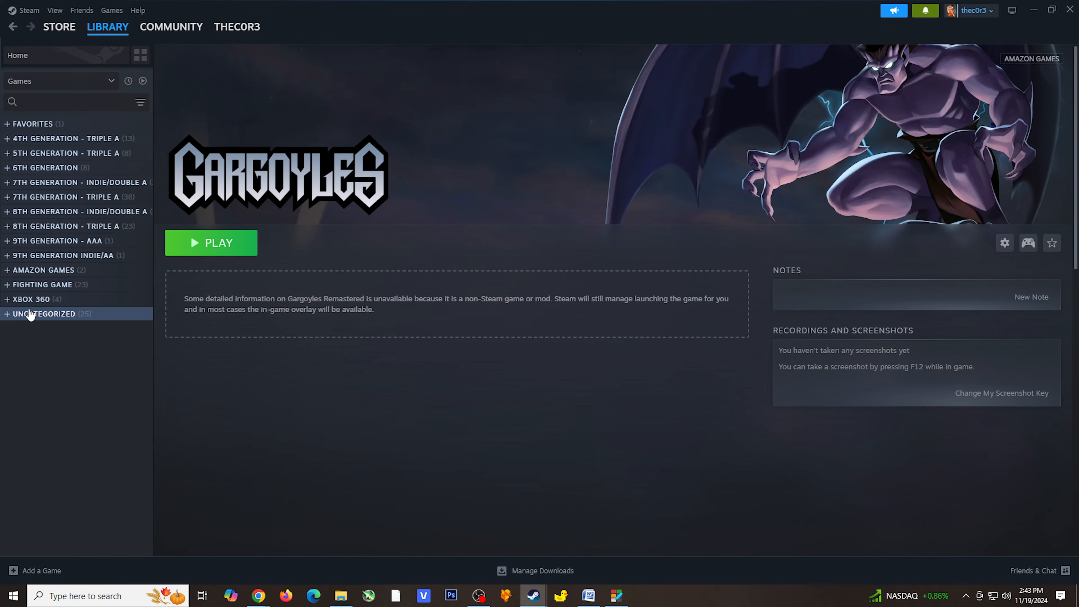
- Rename the SorR shortcut among the uncategorized games to "Streets Of Rage Remake" in its properties
left_click(7, 314)
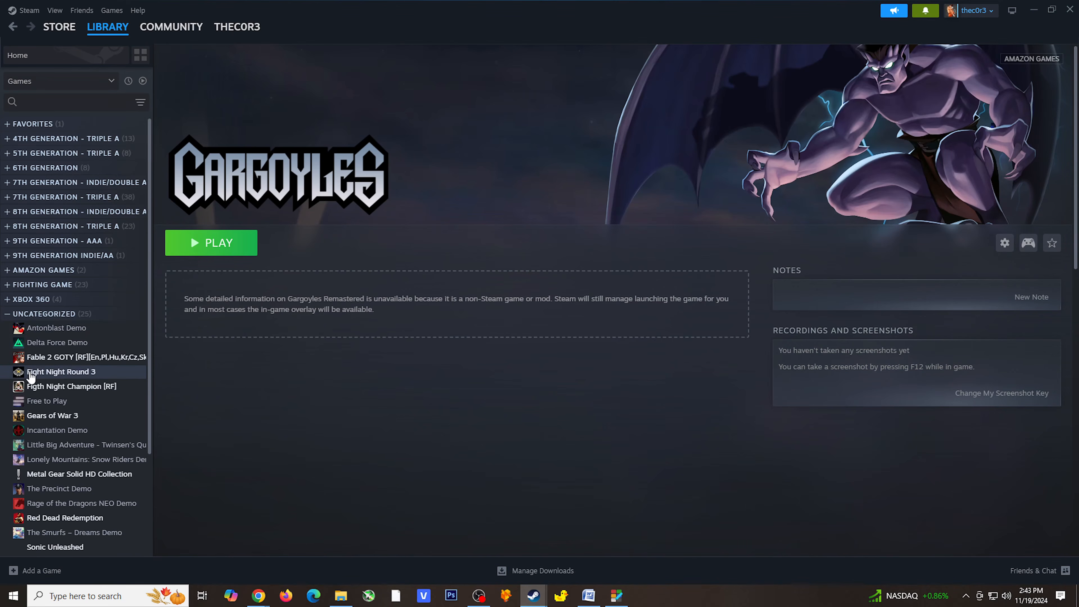
scroll(28, 372, "down", 3)
scroll(28, 377, "down", 1)
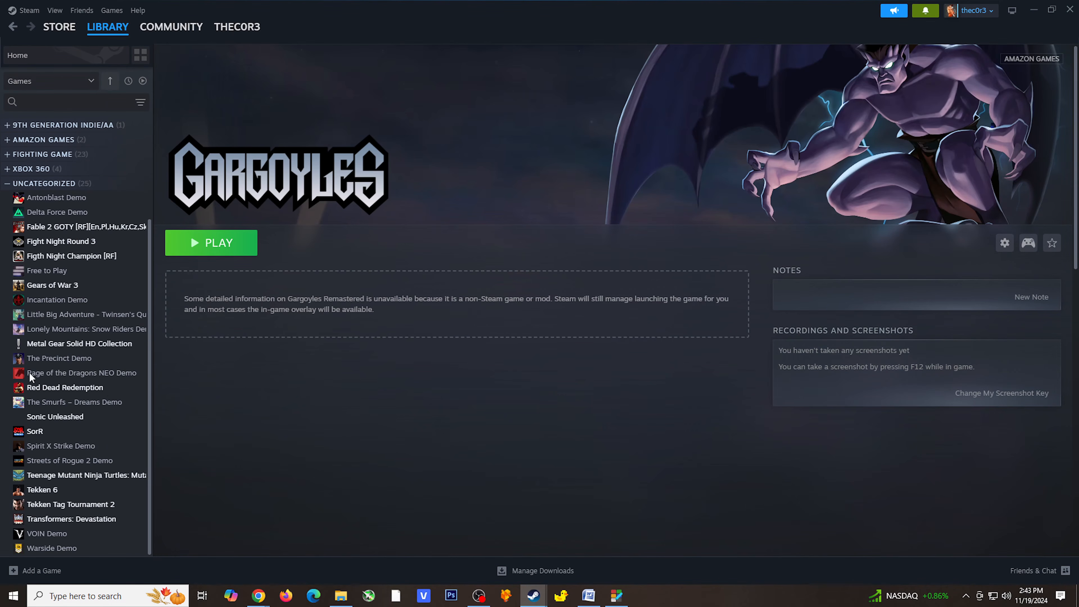
left_click(53, 433)
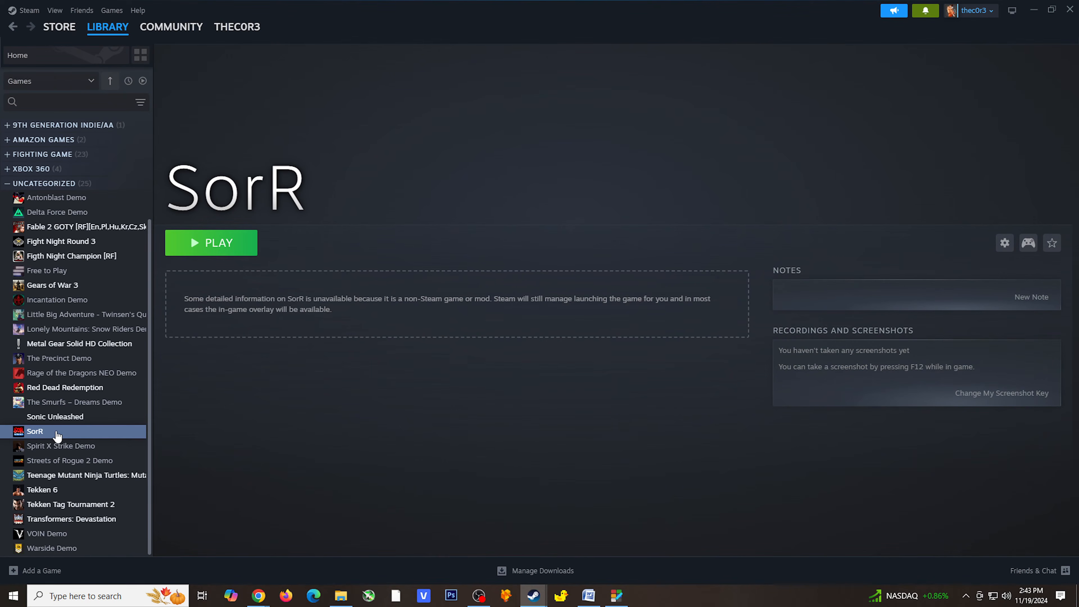
right_click(55, 431)
mouse_move(88, 499)
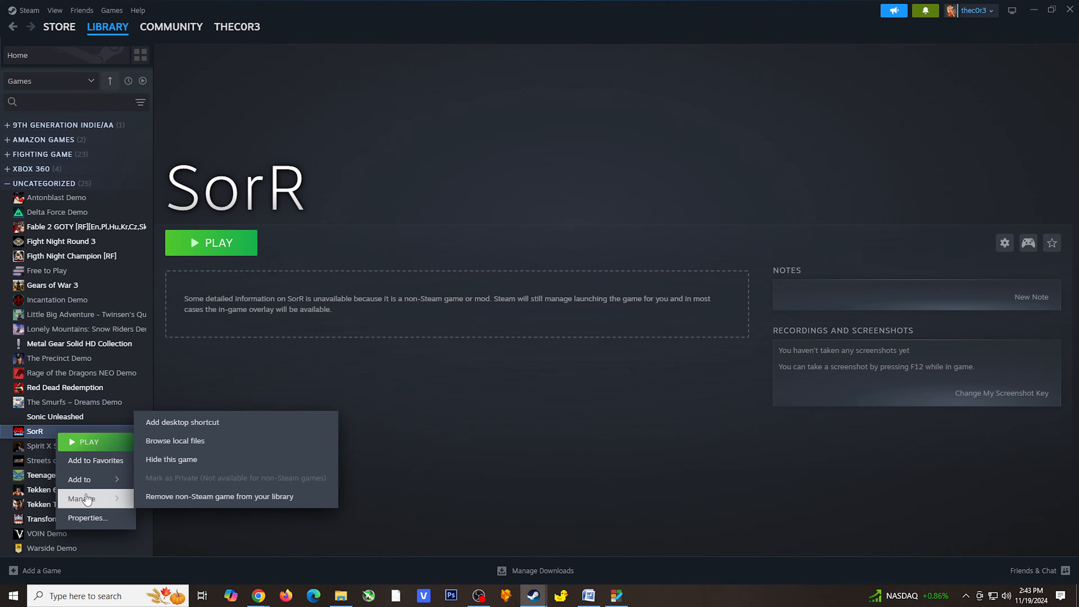
left_click(89, 518)
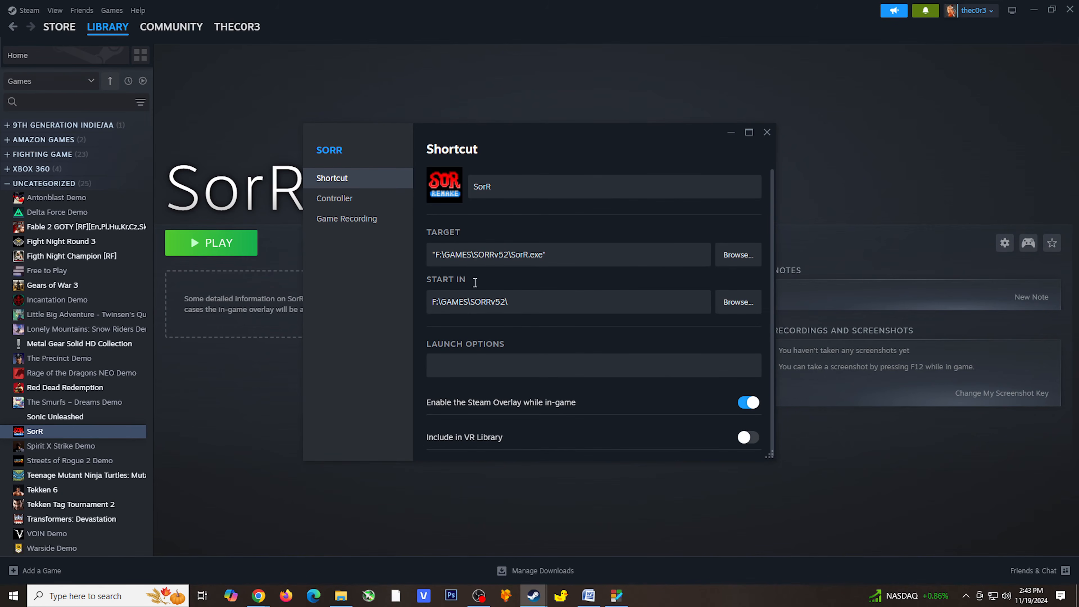
double_click(537, 185)
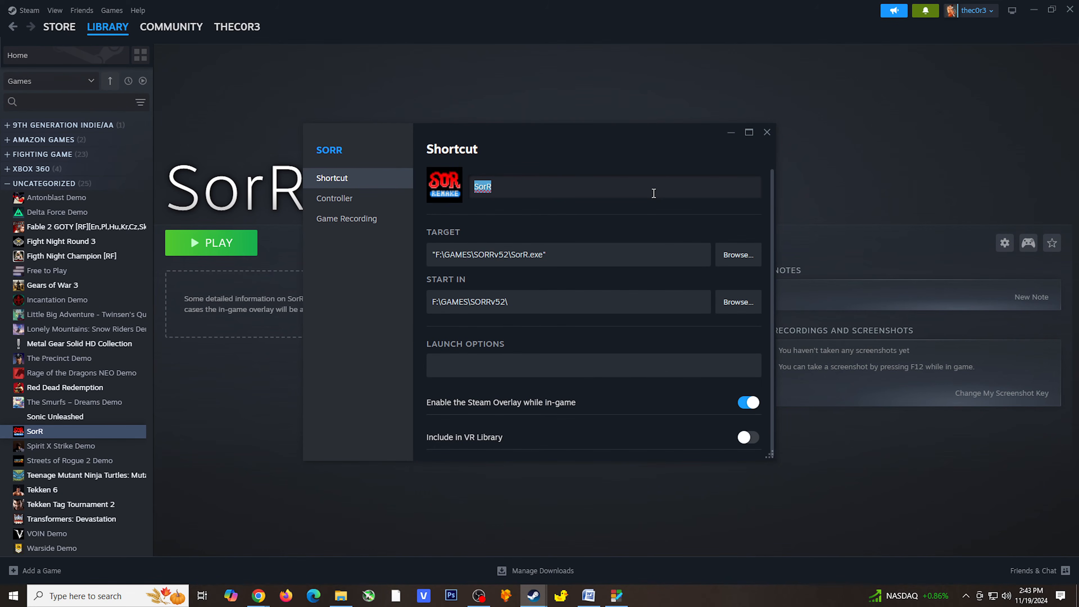
key("BackSpace")
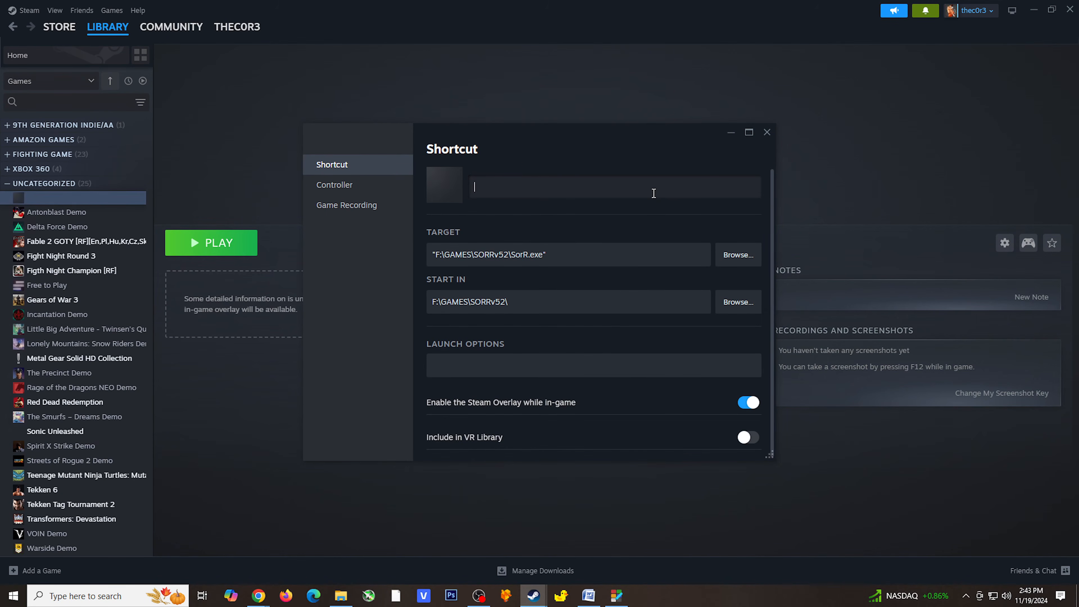
type("Streets Of Rage Remake")
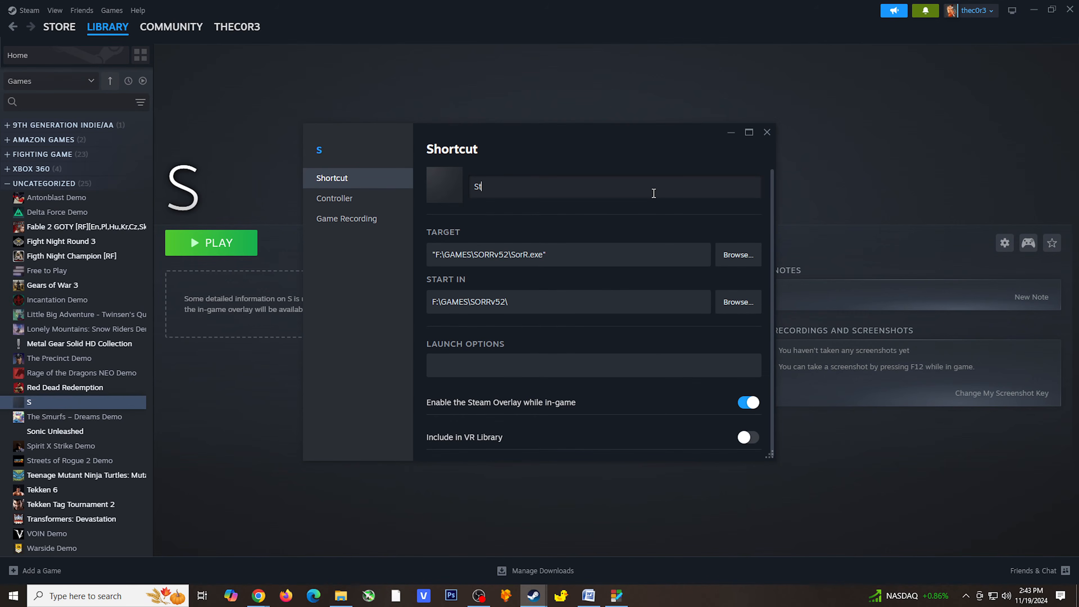
left_click(767, 133)
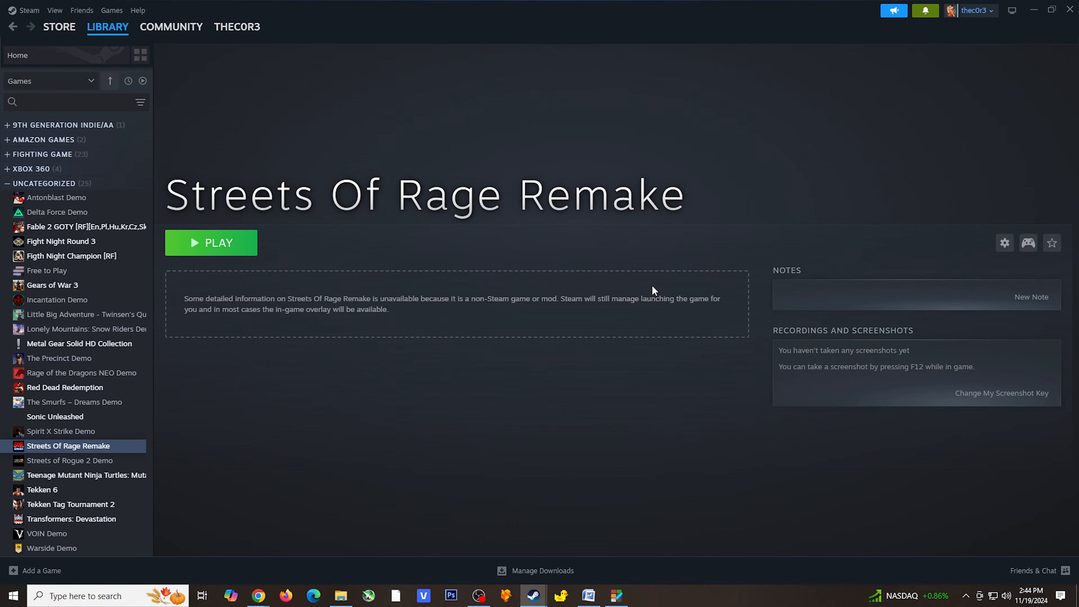
- In Steam ROM Manager, save a new parser based on the Non SRM Shortcuts community preset and run a test of it
key("alt+Tab")
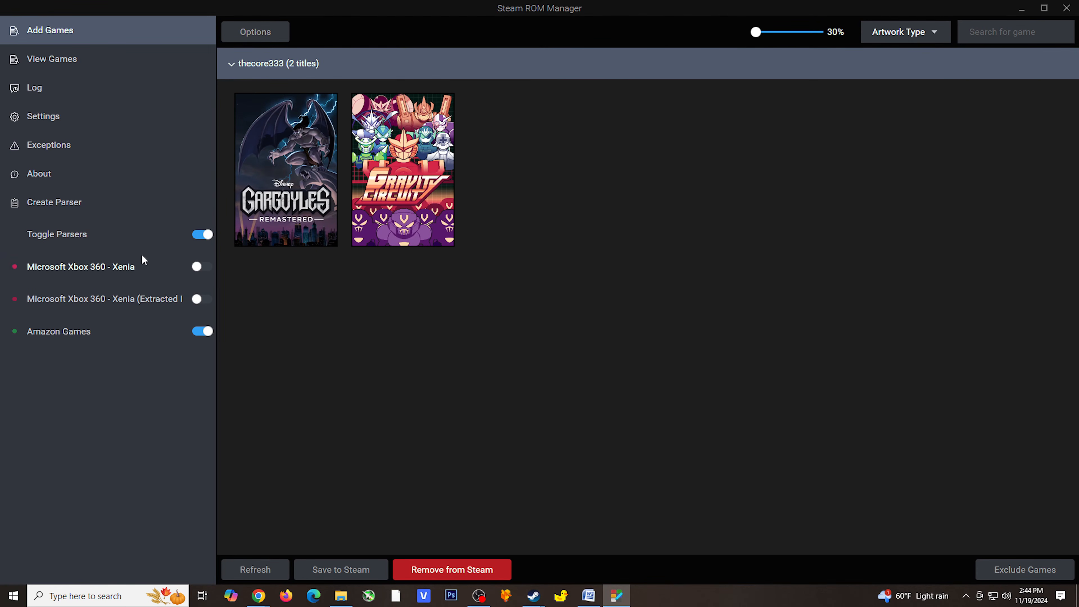
left_click(64, 203)
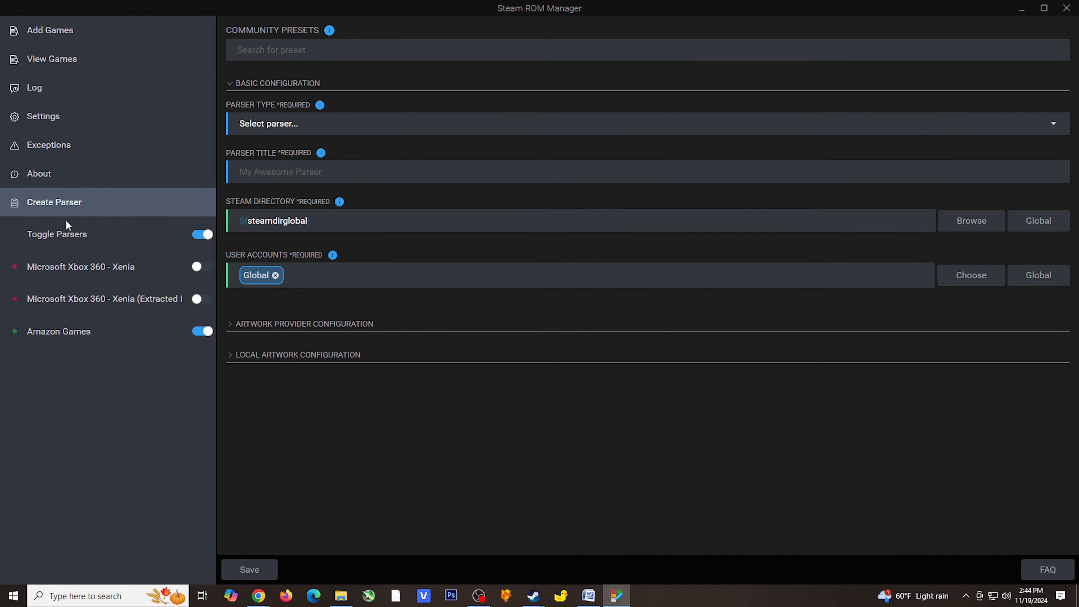
left_click(316, 50)
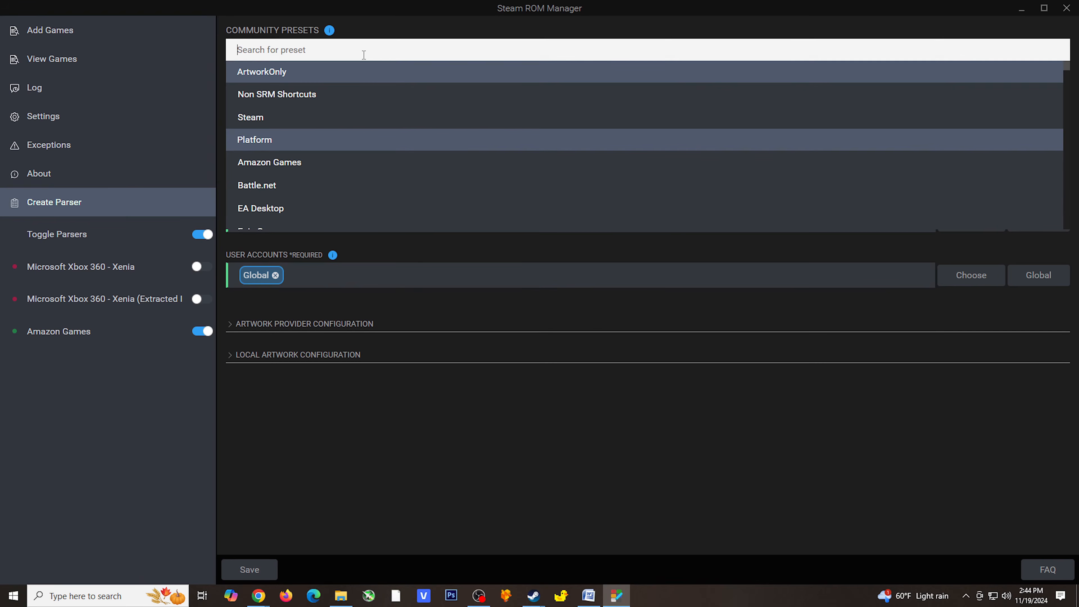
left_click(301, 96)
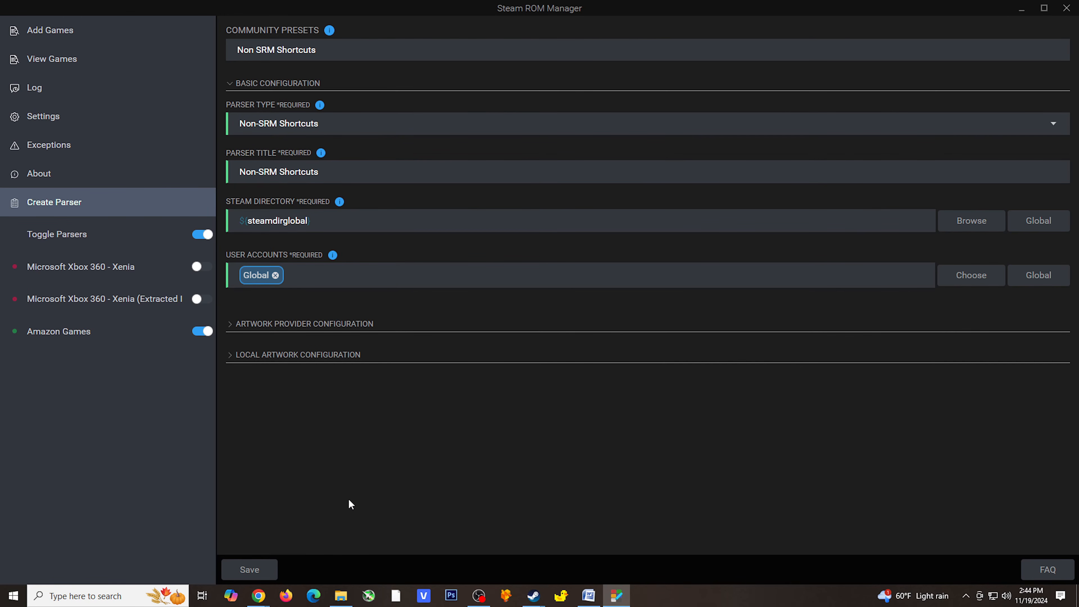
left_click(267, 570)
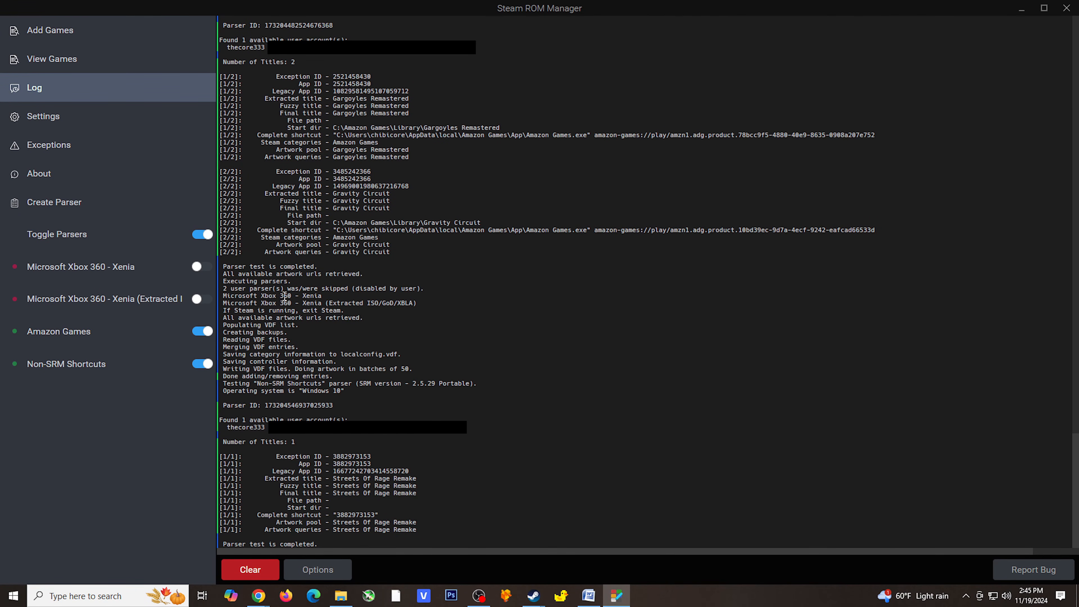
- Disable the Amazon Games parser, then reparse and save the Streets Of Rage Remake artwork to Steam
left_click(199, 332)
left_click(53, 28)
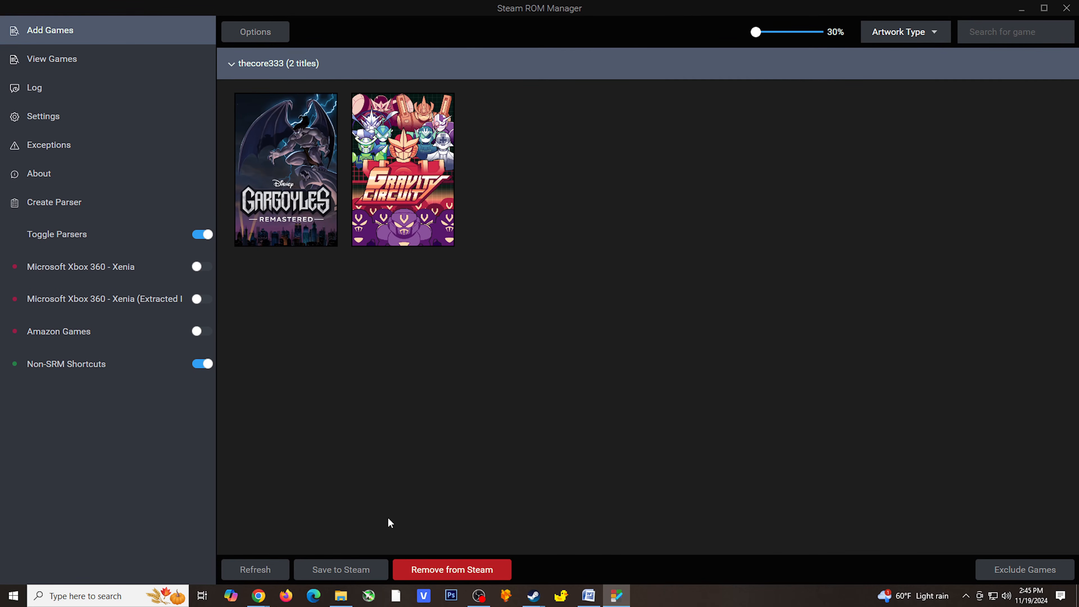
left_click(254, 571)
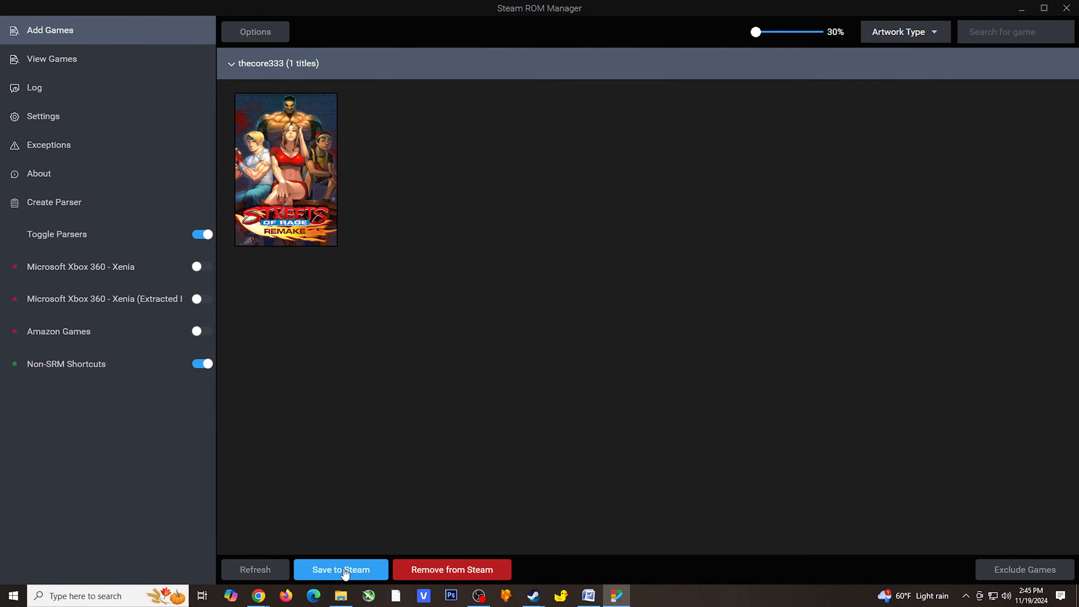
left_click(345, 572)
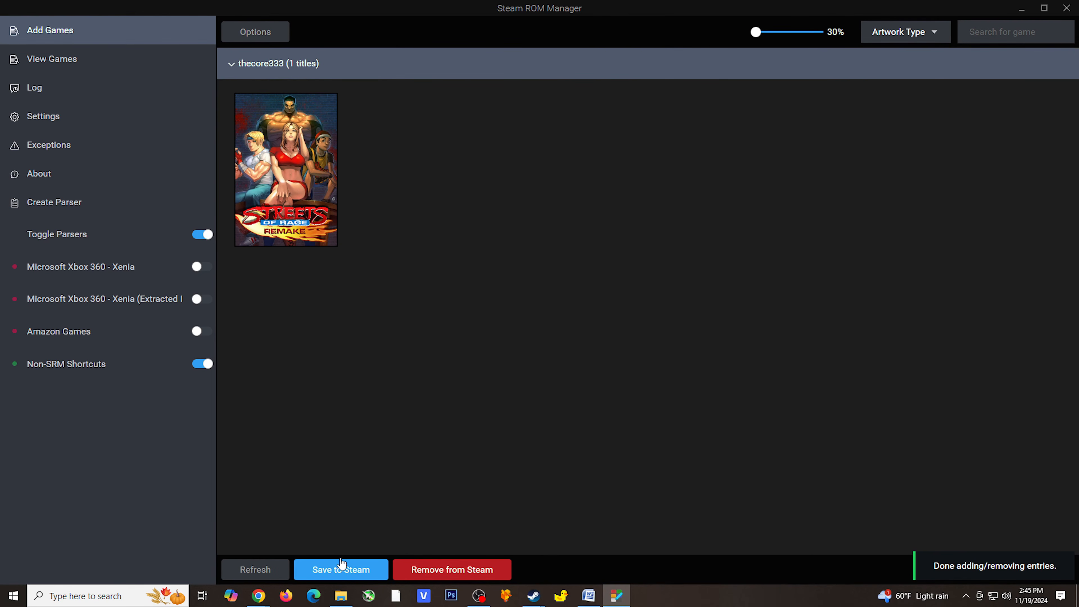
- Switch to Steam and inspect the Transformers: Devastation page from Recent Games in Big Picture mode
left_click(533, 595)
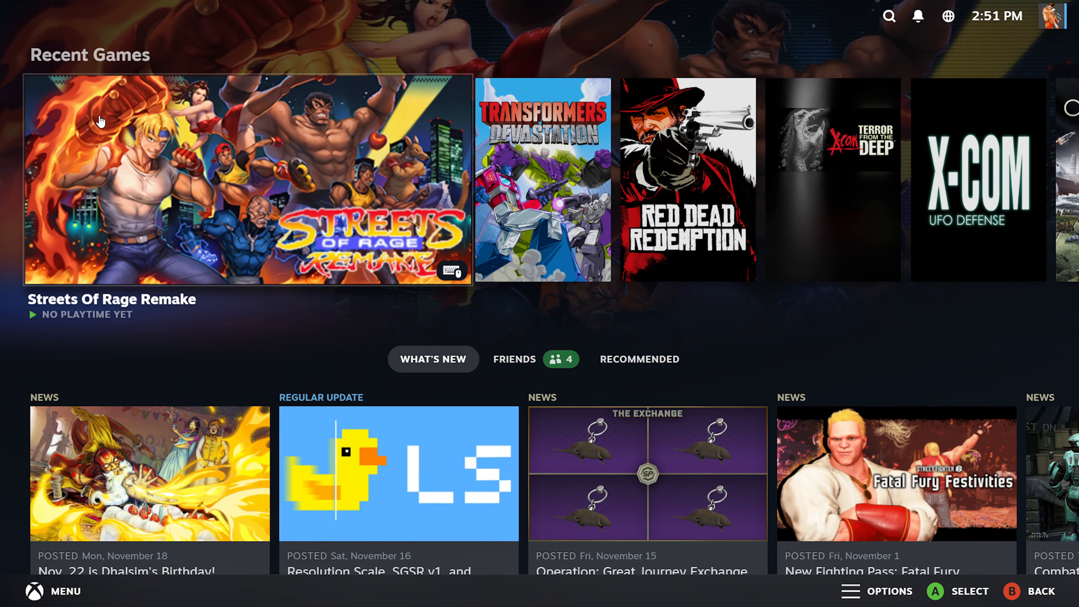
key("Right")
key("Right")
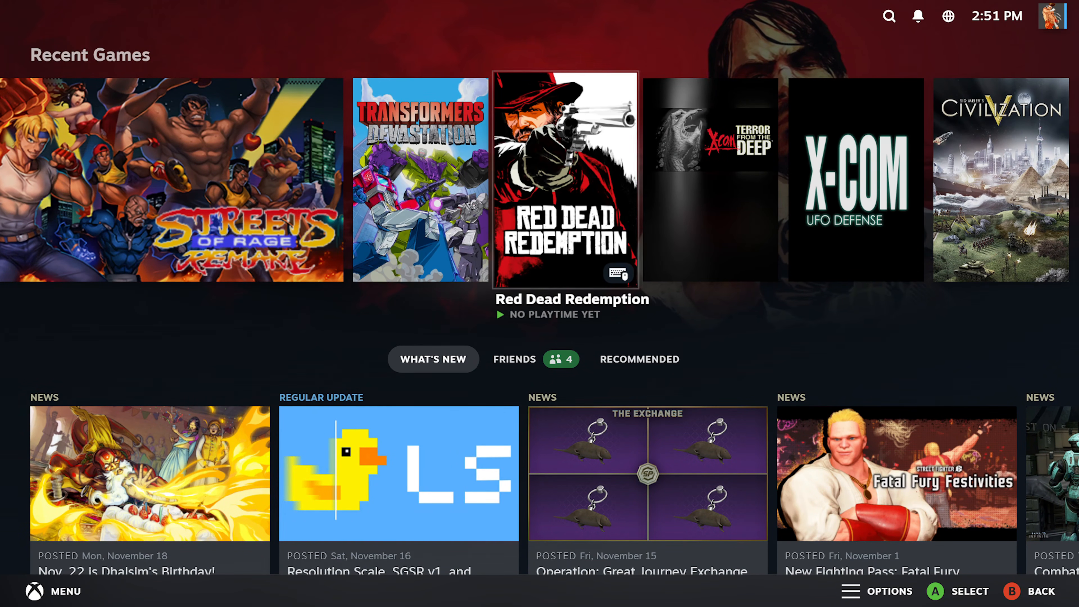
key("Left")
key("Return")
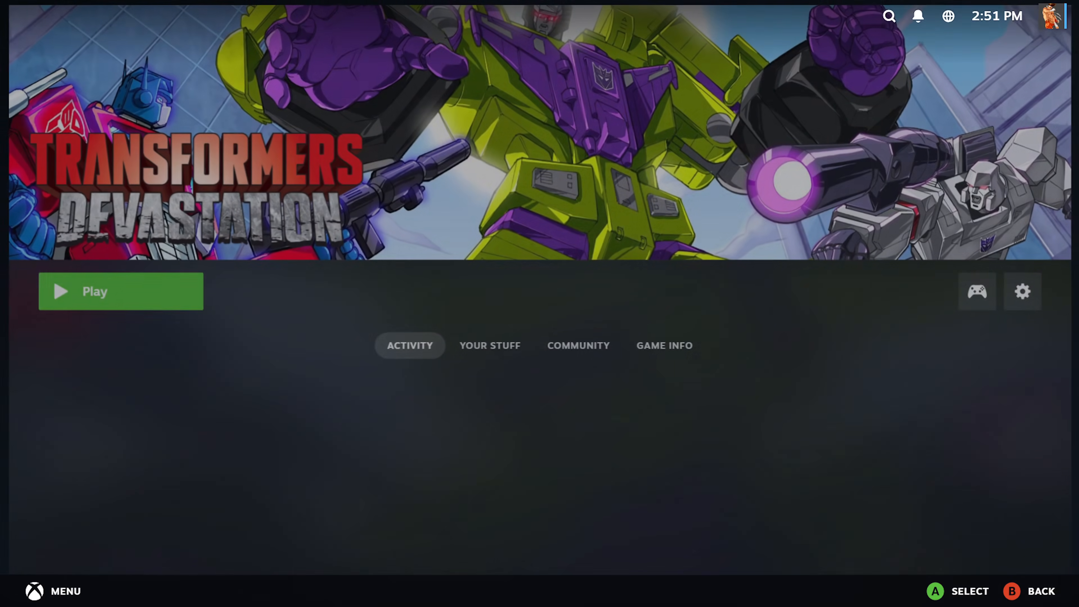
key("Escape")
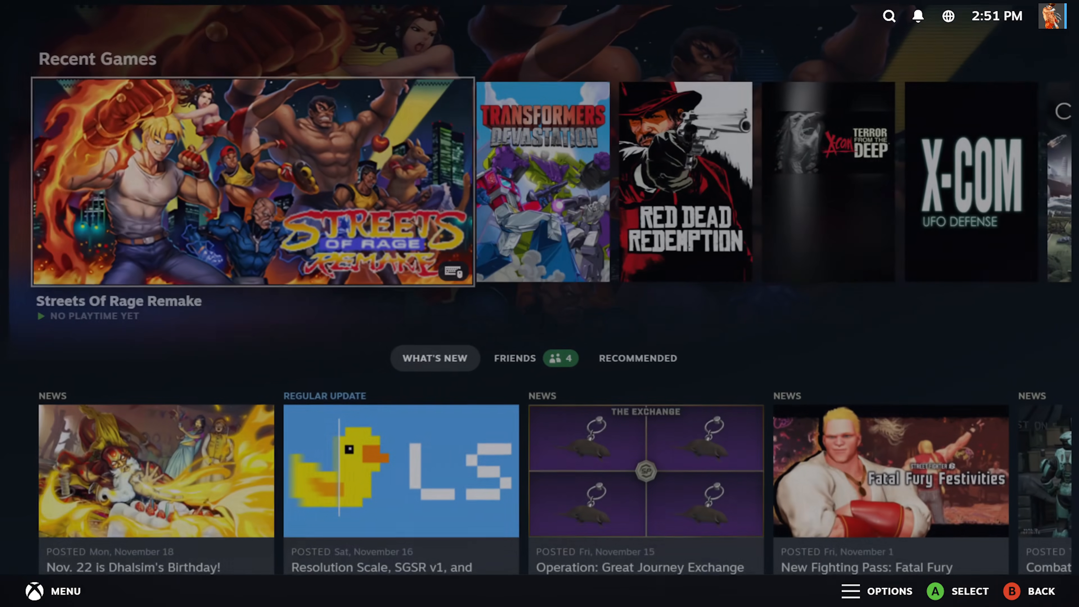
- Look through the cover artwork in the Recent Games row, going forward and back again
key("Right")
key("Right")
key("Right")
key("Right")
key("Right")
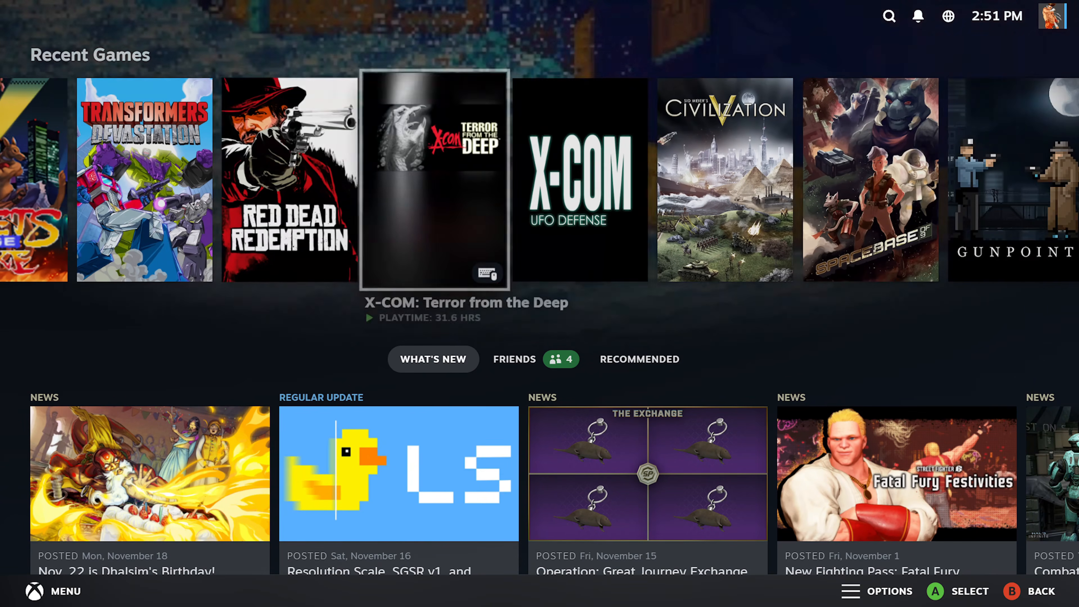
key("Left")
key("Left")
key("Left")
key("Left")
key("Left")
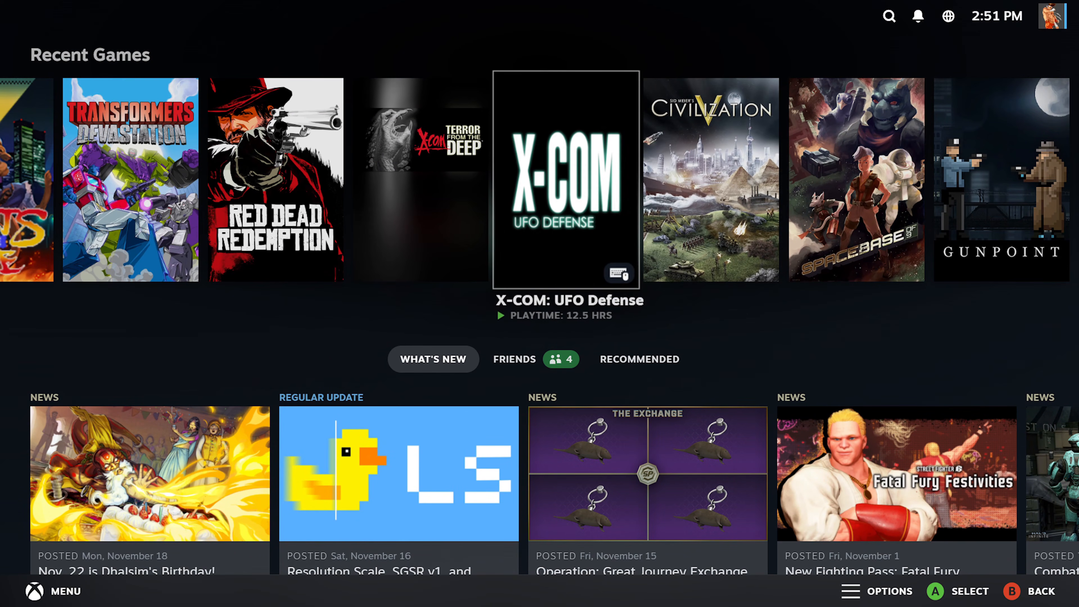
- Launch Transformers: Devastation from its library page
key("Right")
key("Return")
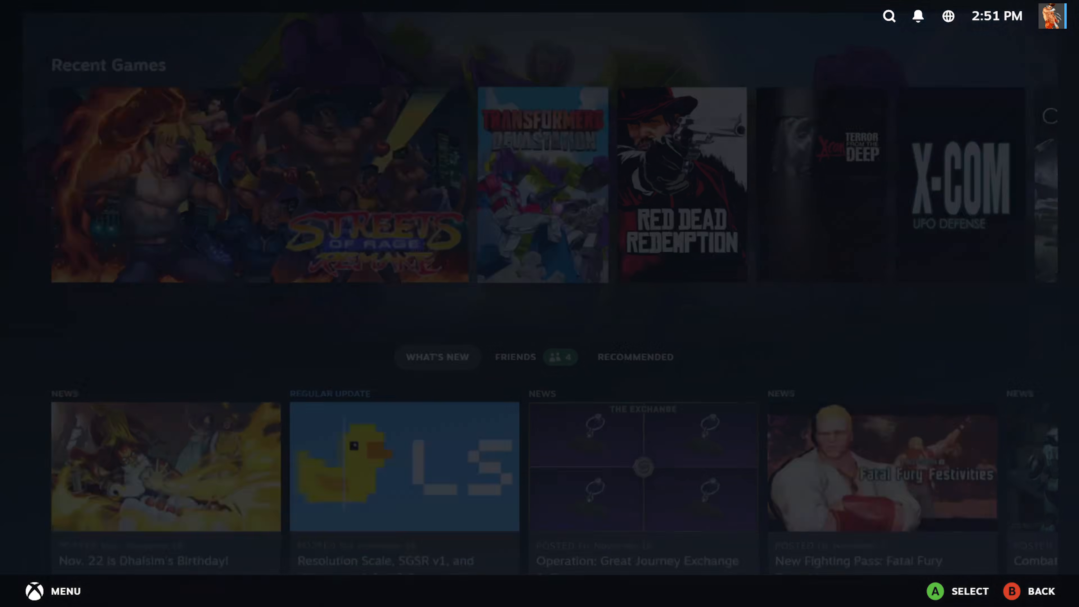
key("Return")
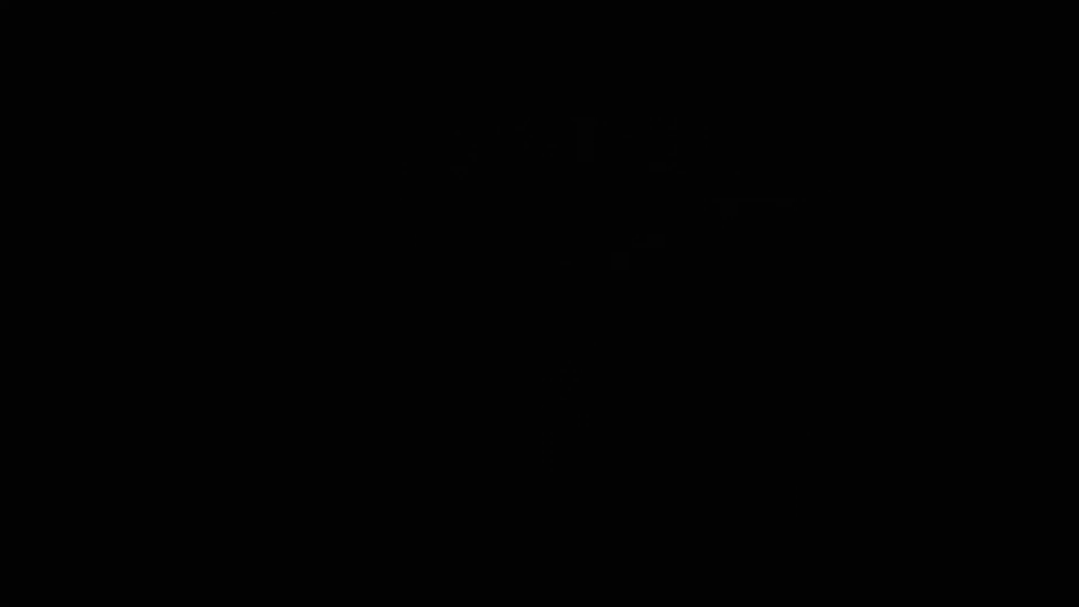
- Bring up the Steam overlay over Transformers: Devastation and go to the option to exit the game
key("shift+Tab")
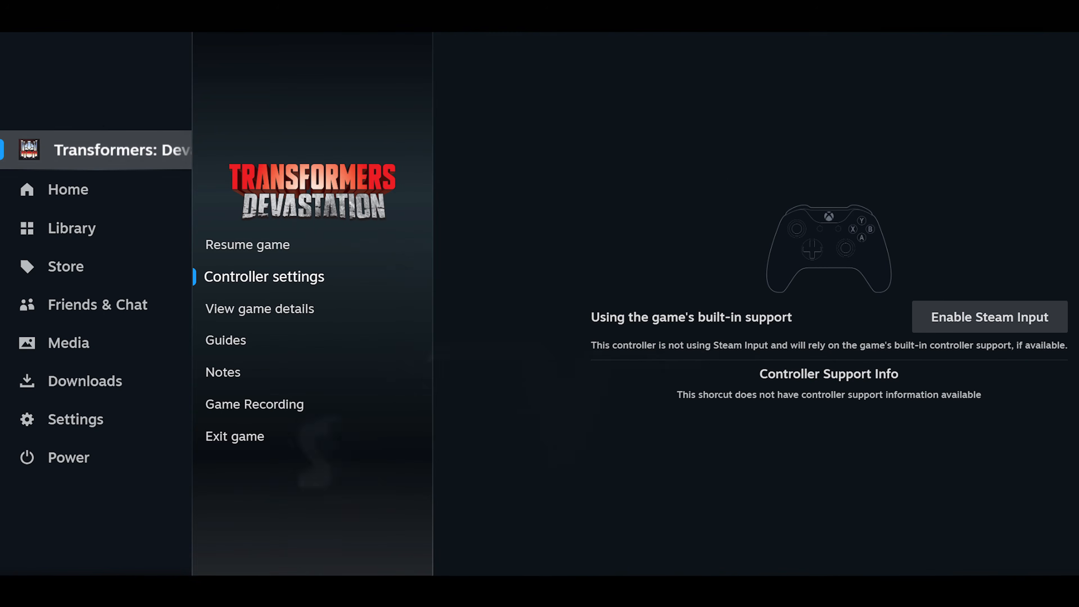
key("shift+Tab")
key("shift+Tab")
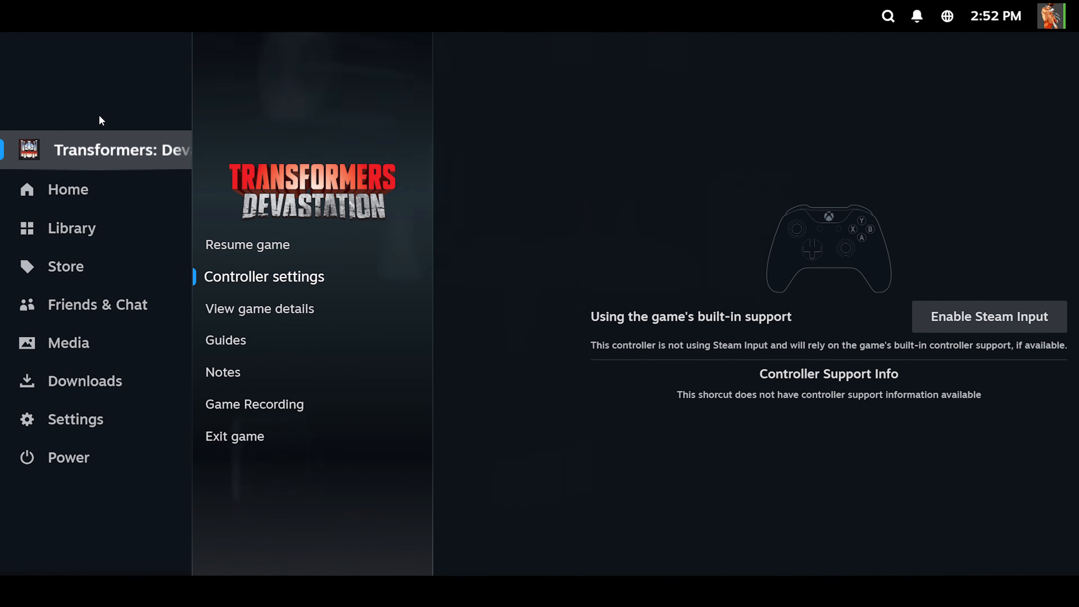
key("Right")
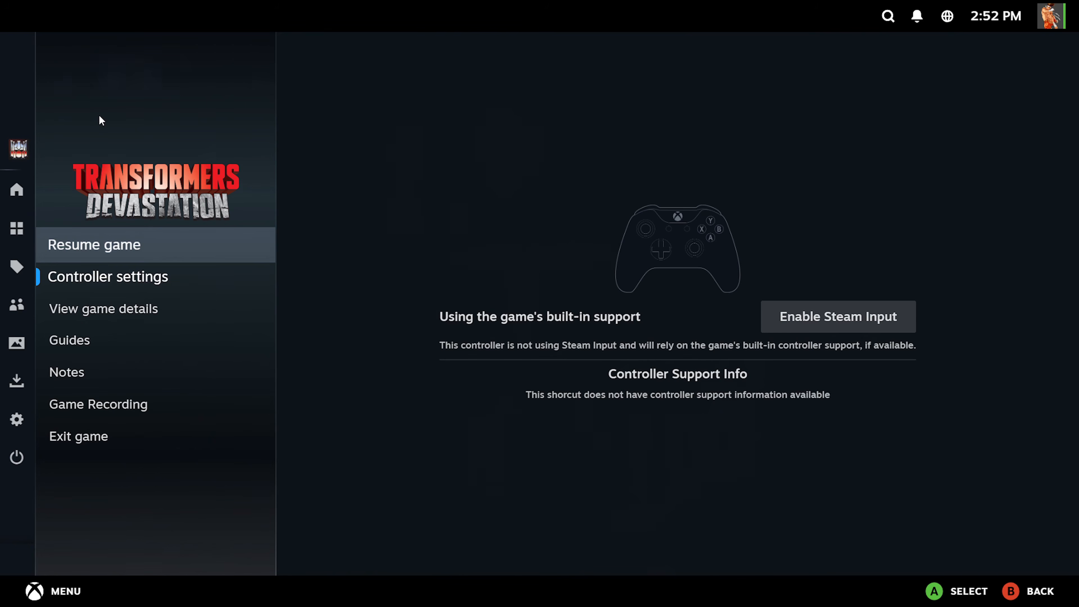
key("Down")
key("Down")
key("Down")
key("Down")
key("Down")
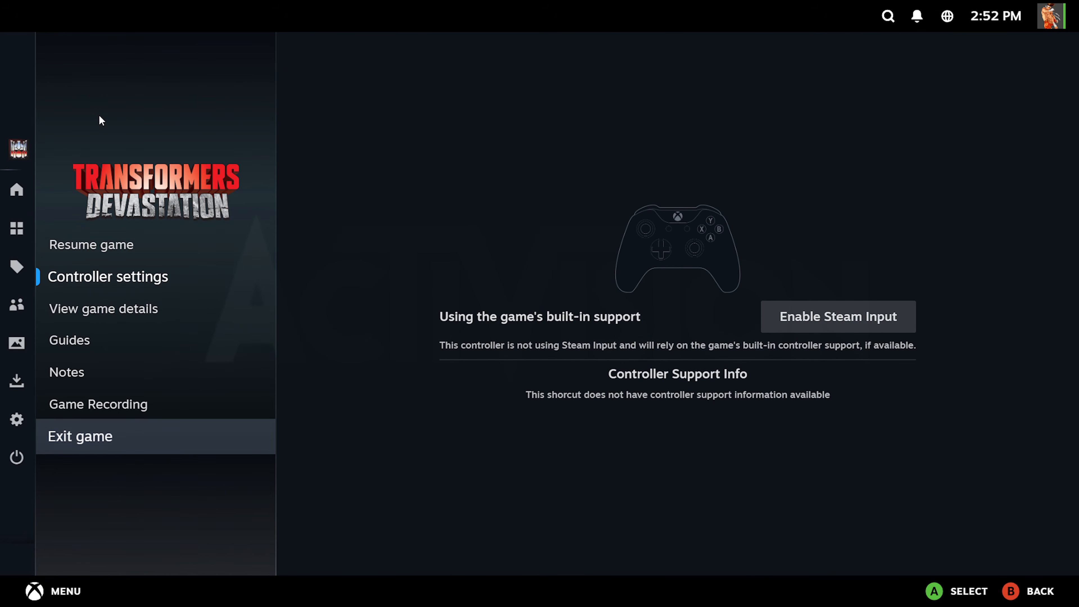